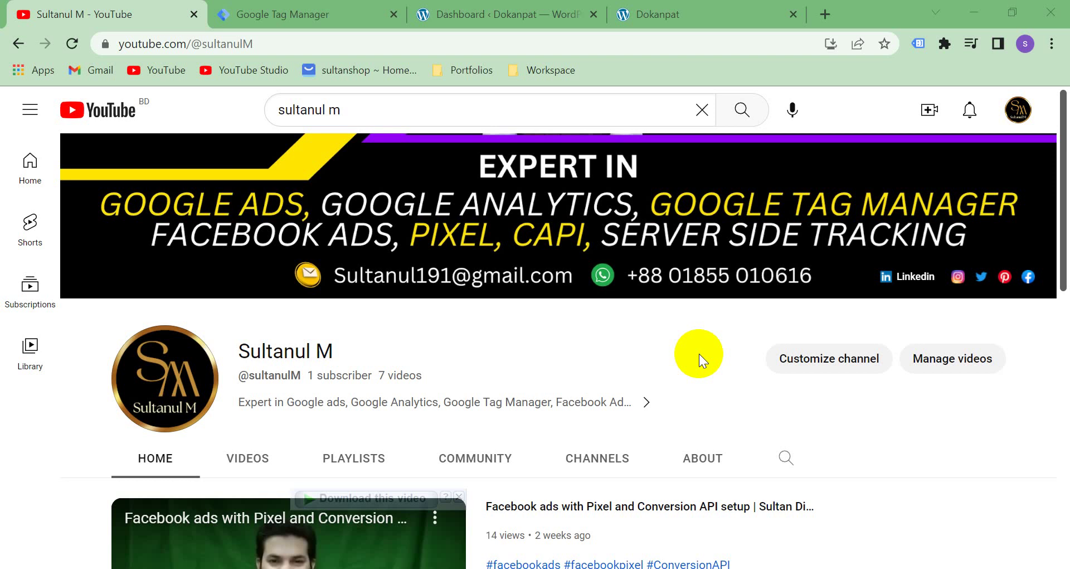
# Glance at the Dokanpat store and WP Dashboard tabs, then return to the Dokanpat - Web workspace
pyautogui.click(287, 16)
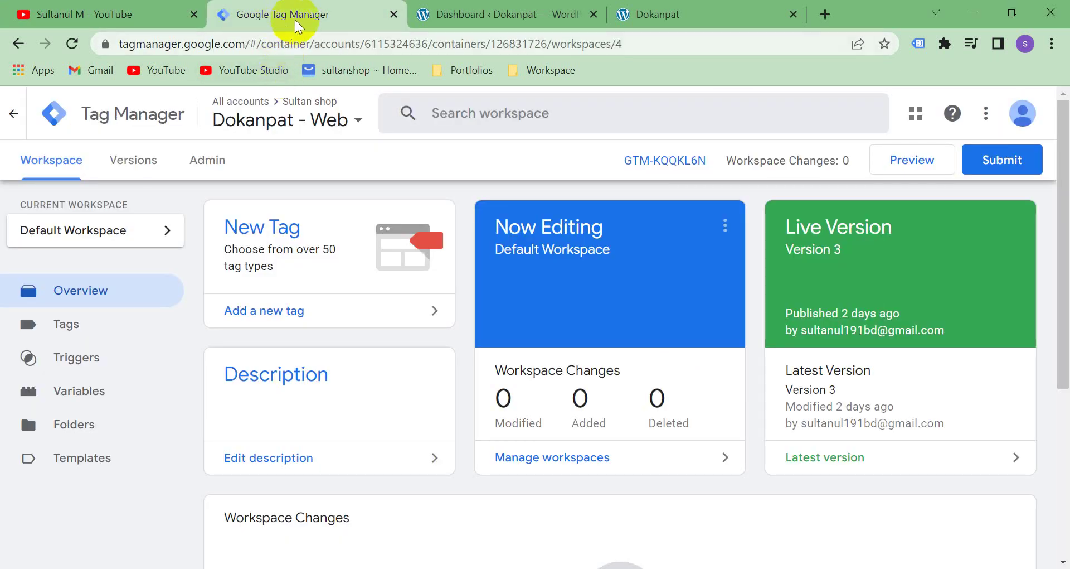
pyautogui.click(642, 18)
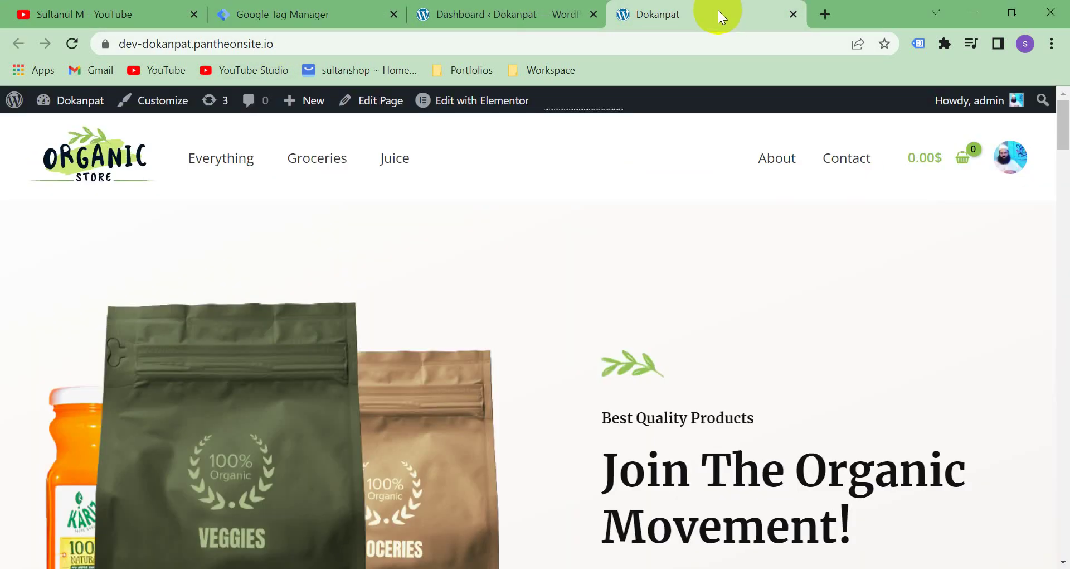
pyautogui.click(510, 14)
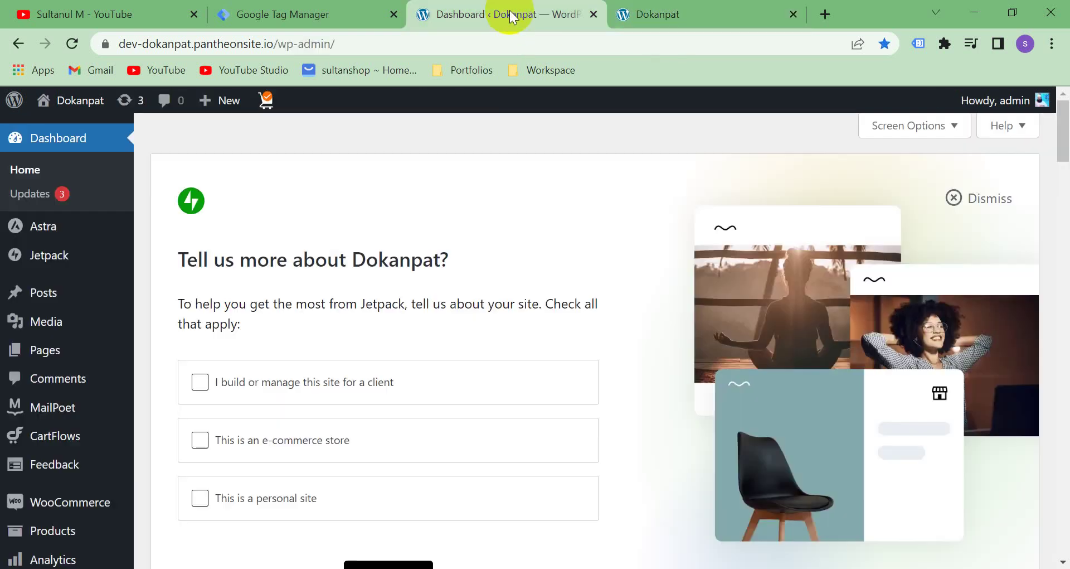
pyautogui.click(304, 17)
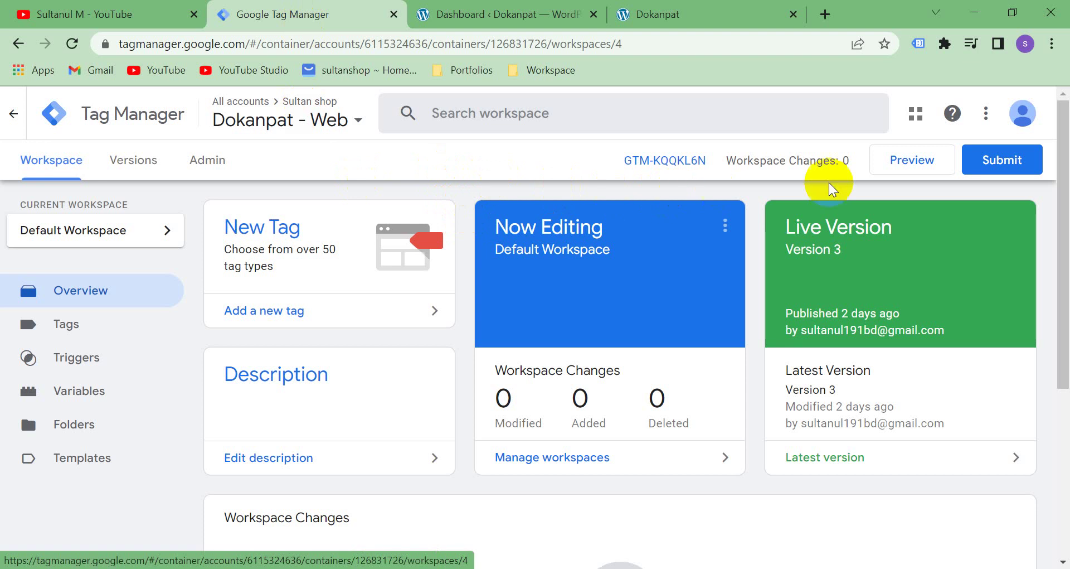
# Start Preview and connect Tag Assistant to dev-dokanpat.pantheonsite.io
pyautogui.click(912, 163)
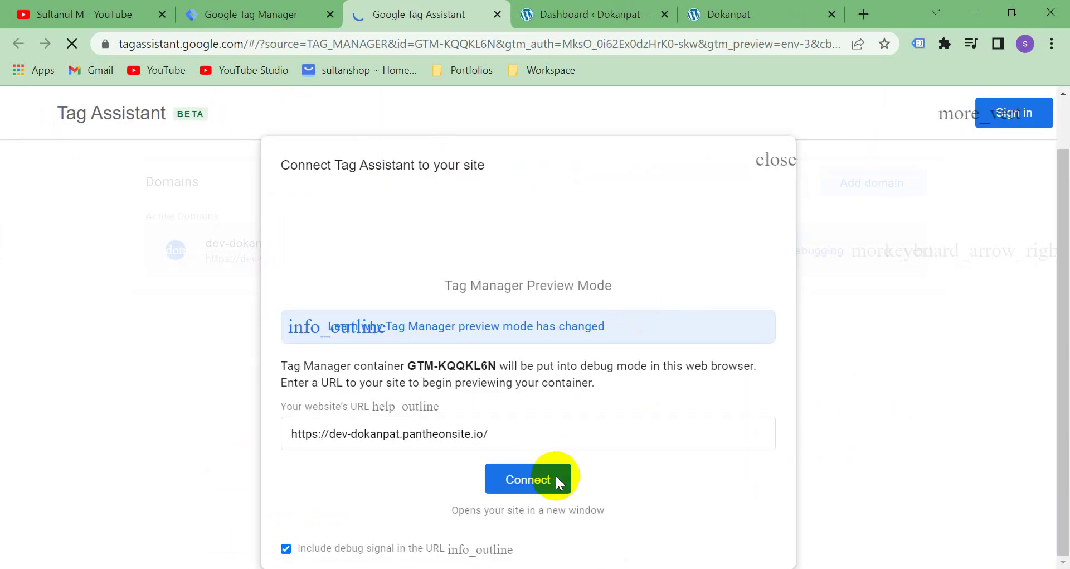
pyautogui.click(536, 477)
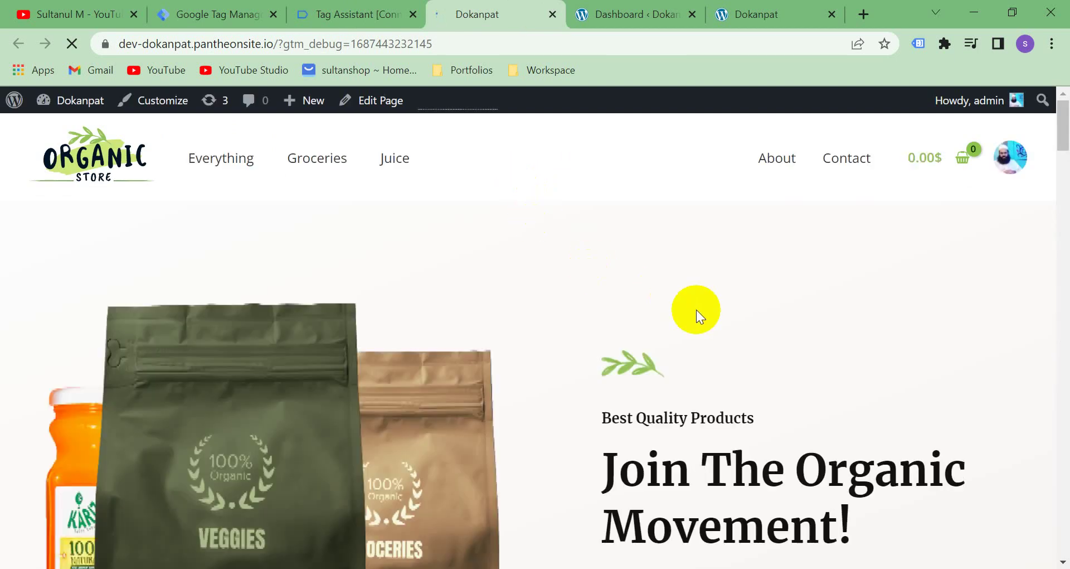
# Open Hand Sanitizer from Best Selling Products in the debug tab, then check Tag Assistant
pyautogui.scroll(-5, 605, 341)
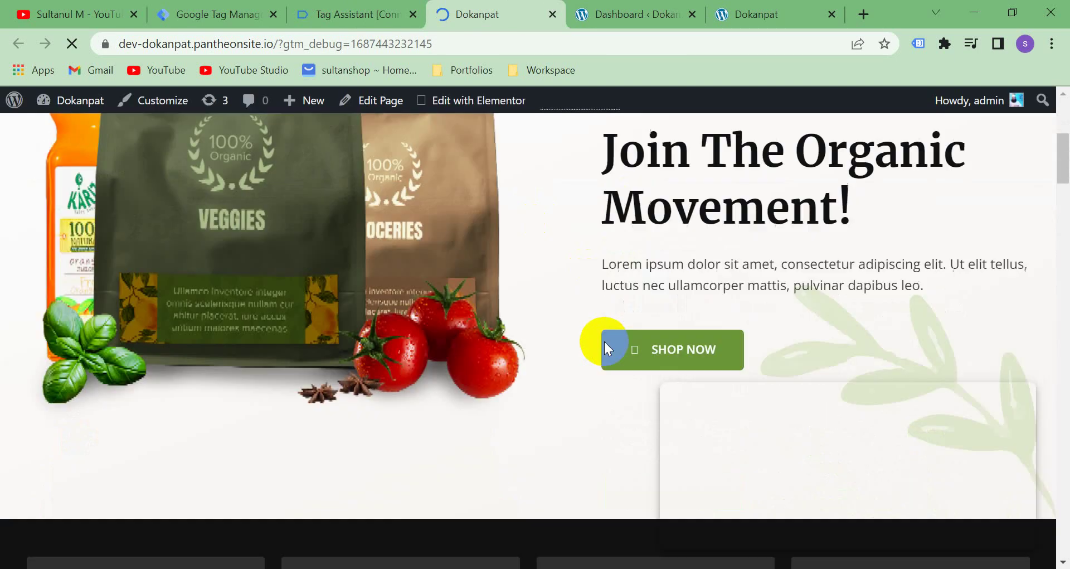
pyautogui.scroll(5, 604, 341)
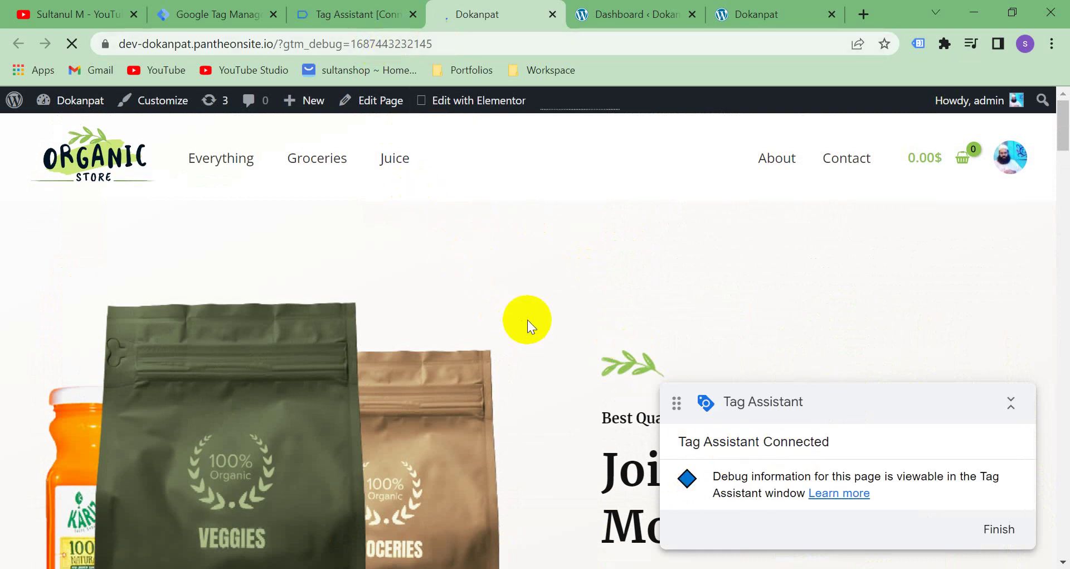
pyautogui.scroll(-10, 527, 319)
pyautogui.scroll(-4, 528, 319)
pyautogui.scroll(2, 527, 320)
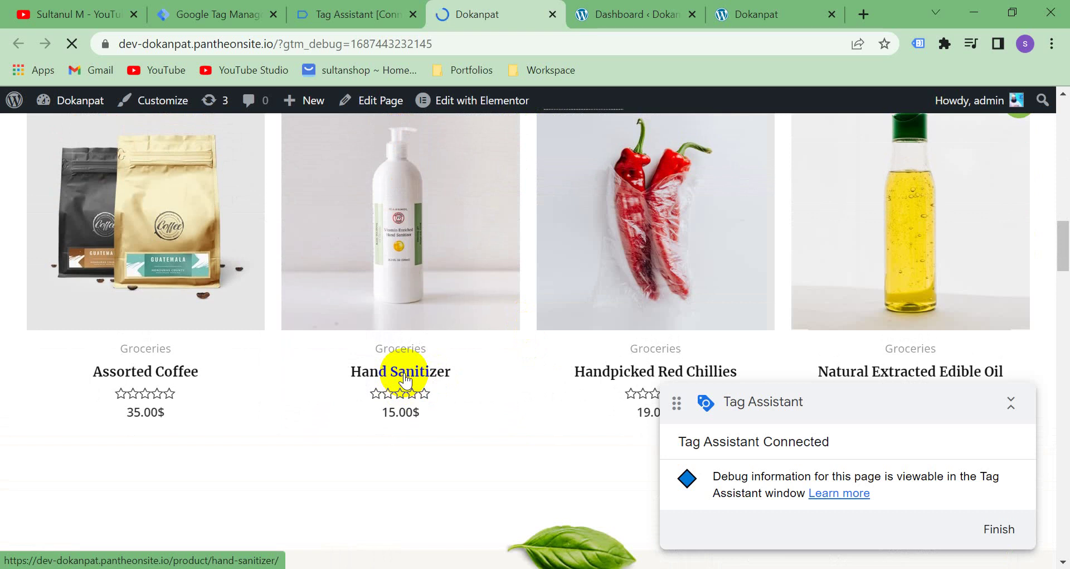
pyautogui.click(429, 374)
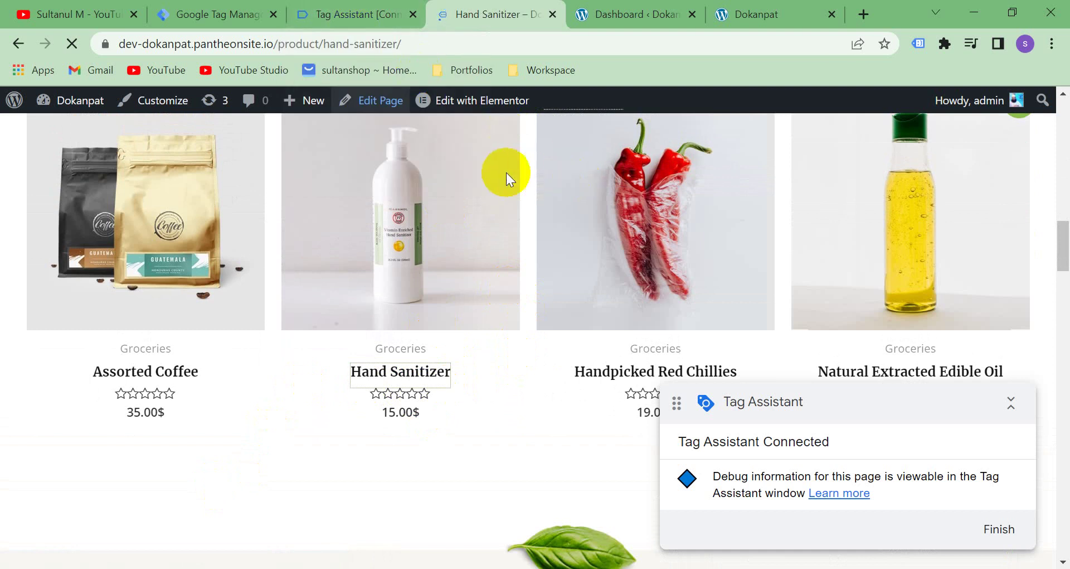
pyautogui.click(347, 12)
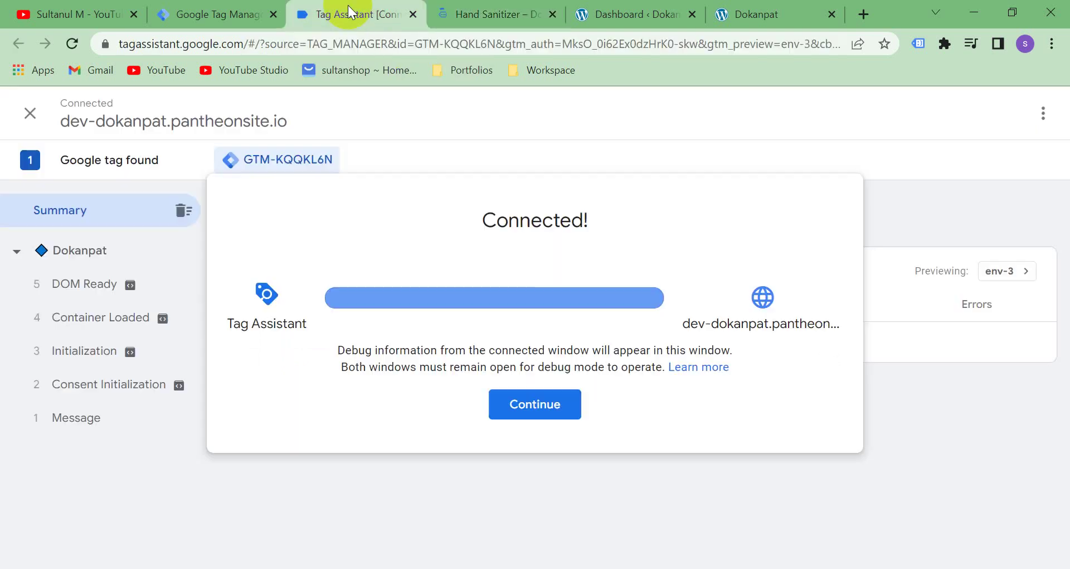
# Dismiss the Connected! notice and inspect the Hand Sanitizer page's Data Layer showing pagePostType 'product'
pyautogui.click(541, 411)
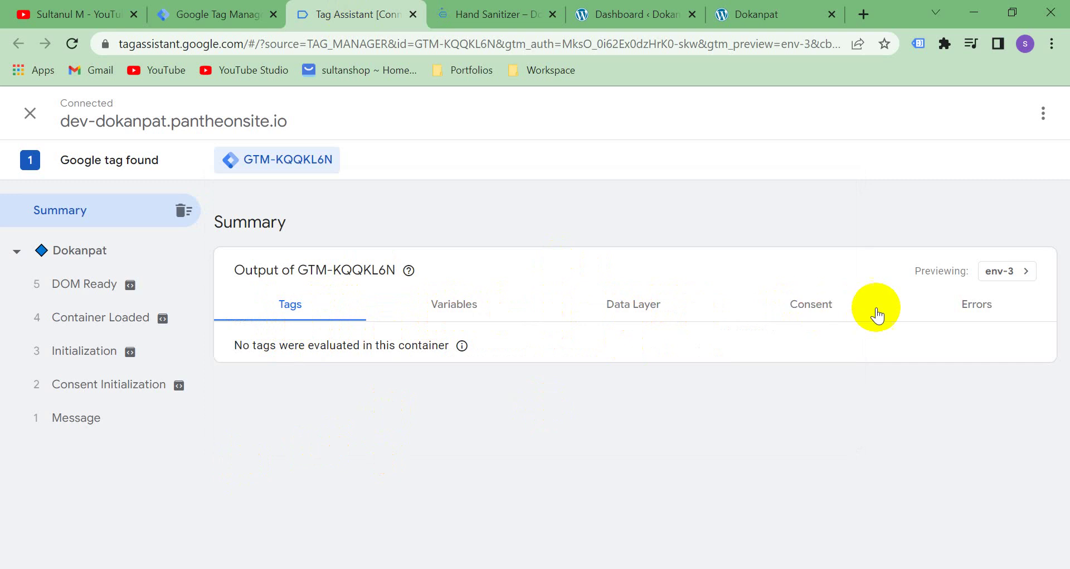
pyautogui.click(630, 313)
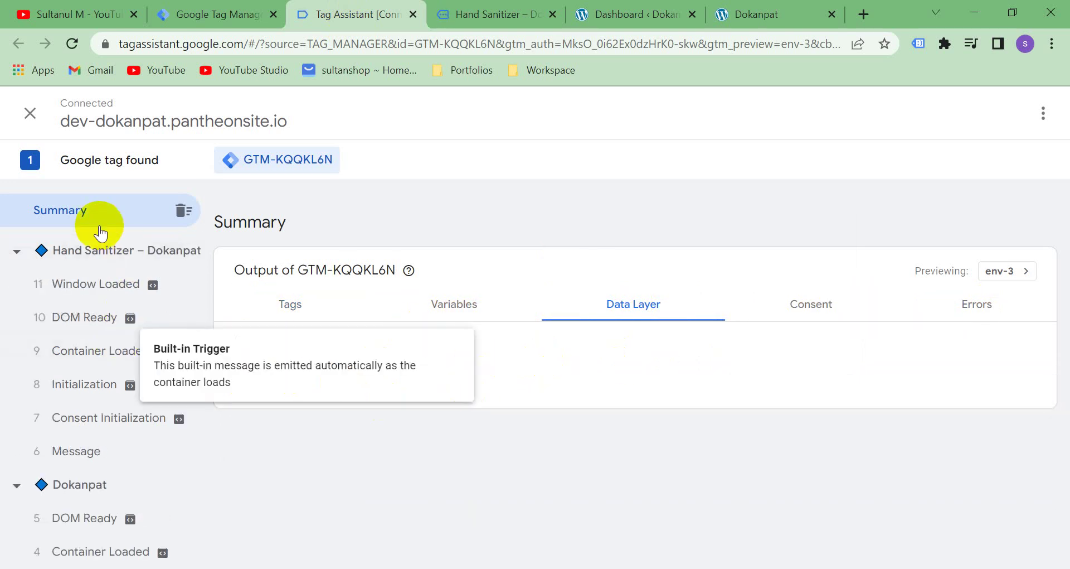
pyautogui.click(102, 255)
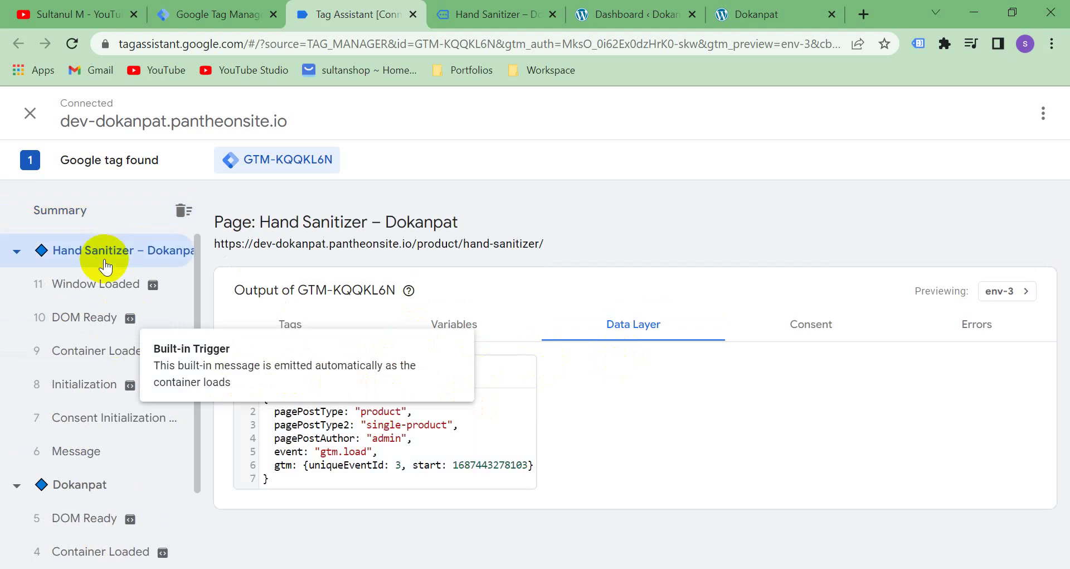
# Check the Hand Sanitizer product tab, then return to Tag Assistant
pyautogui.click(485, 16)
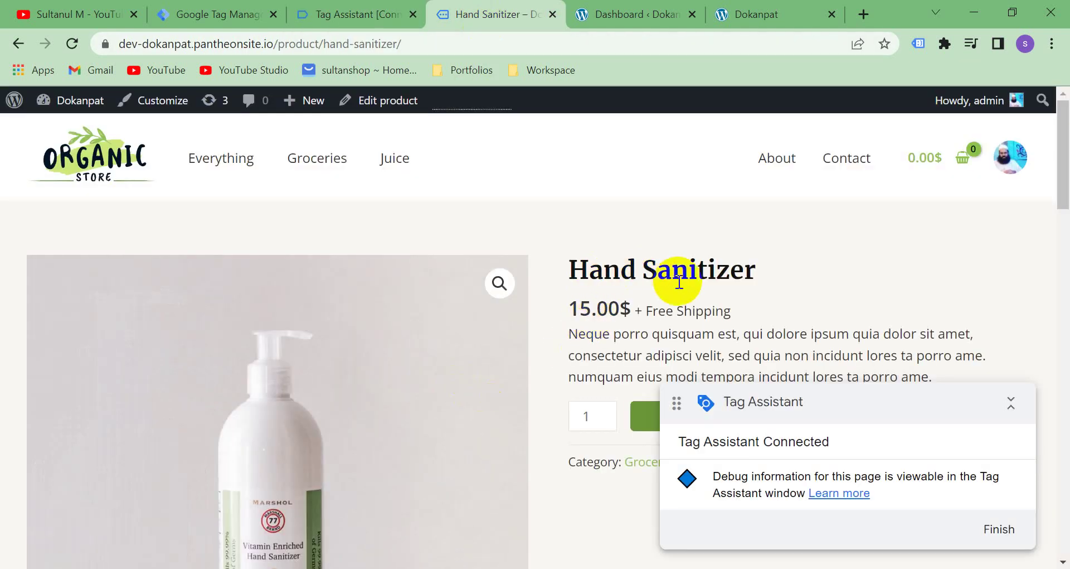
pyautogui.click(353, 16)
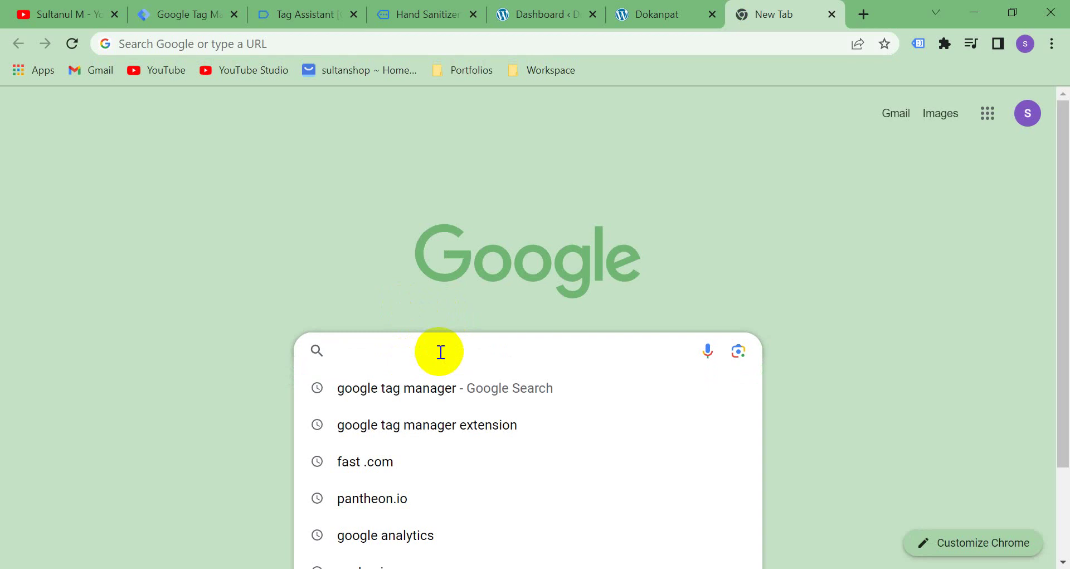
# Type 'google analytics 4 data' into the Google search box, fixing a typo
pyautogui.write('googt')
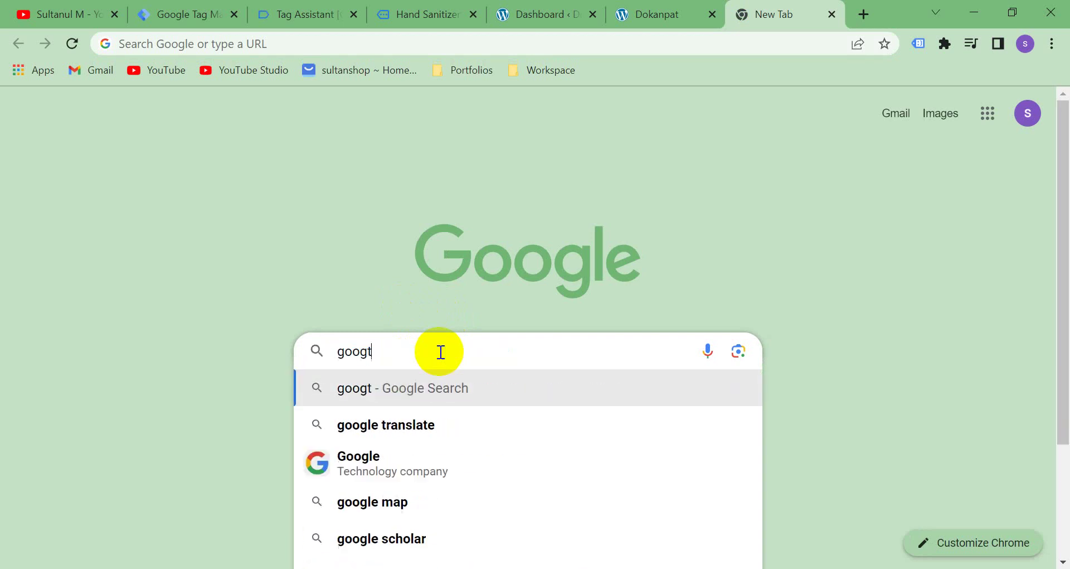
pyautogui.press('BackSpace')
pyautogui.write('le')
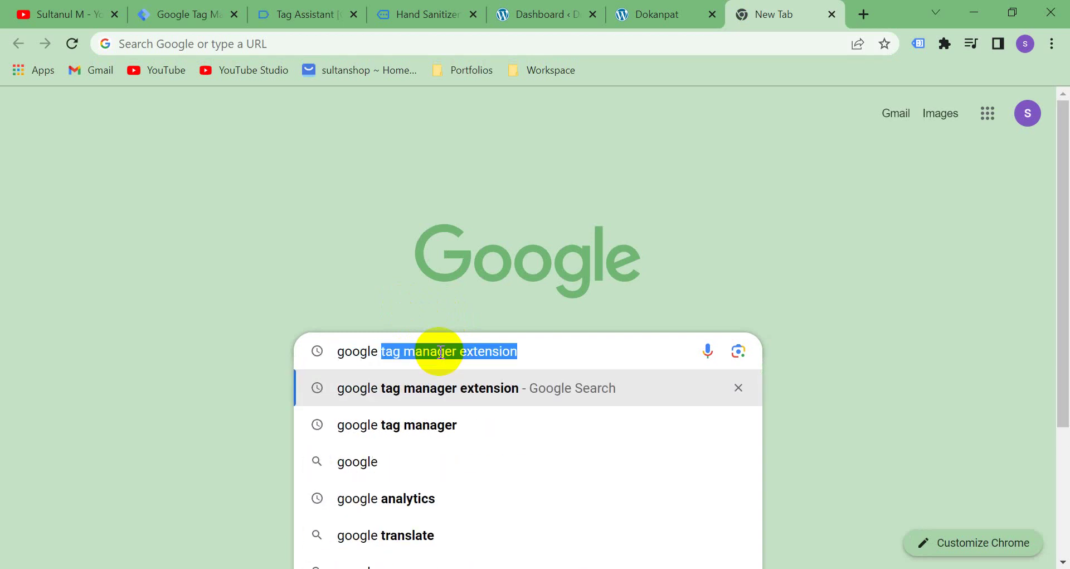
pyautogui.write(' analy')
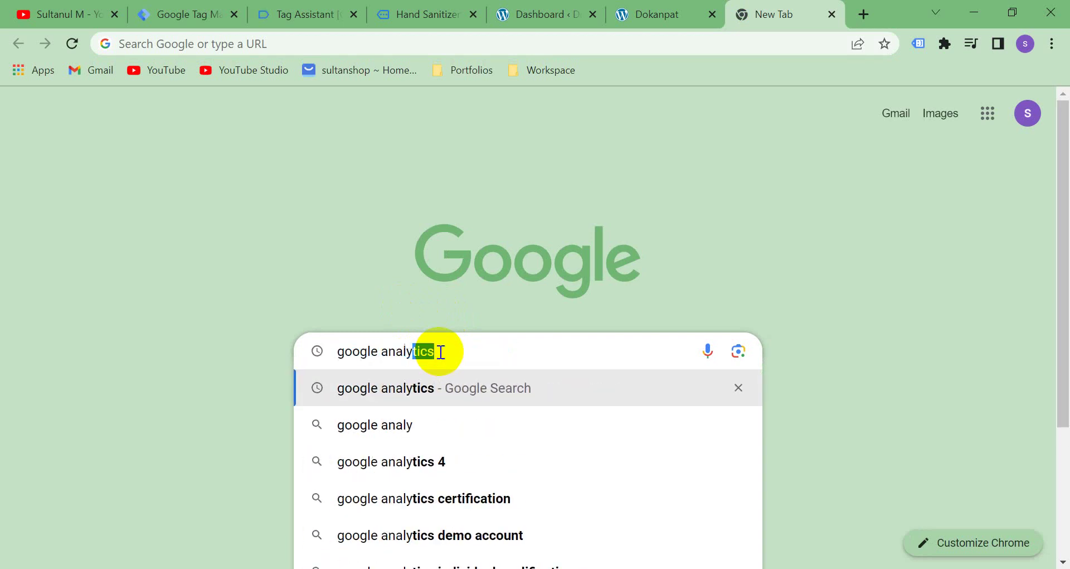
pyautogui.write('tics')
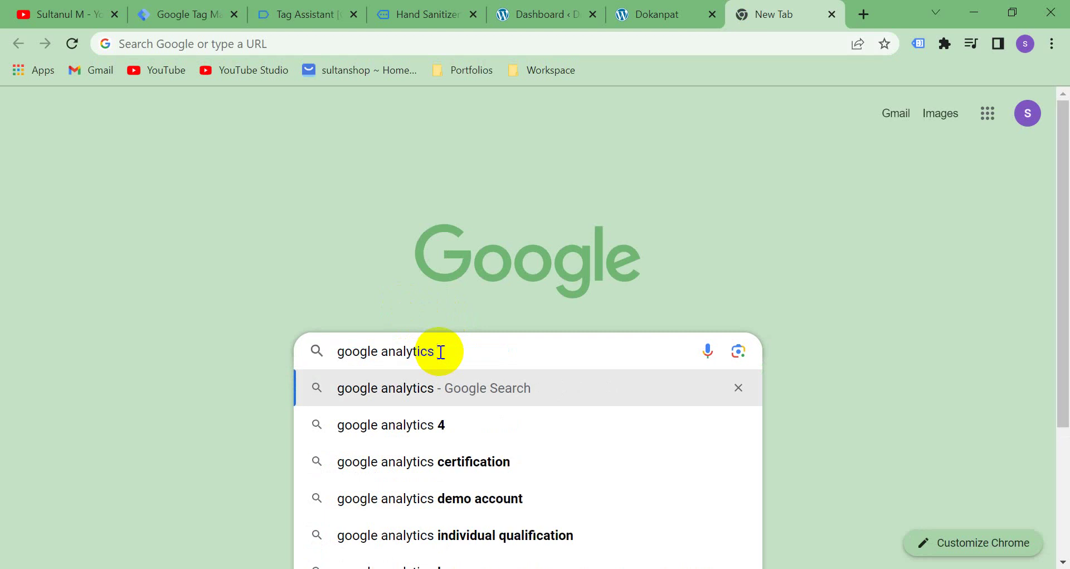
pyautogui.write(' 4')
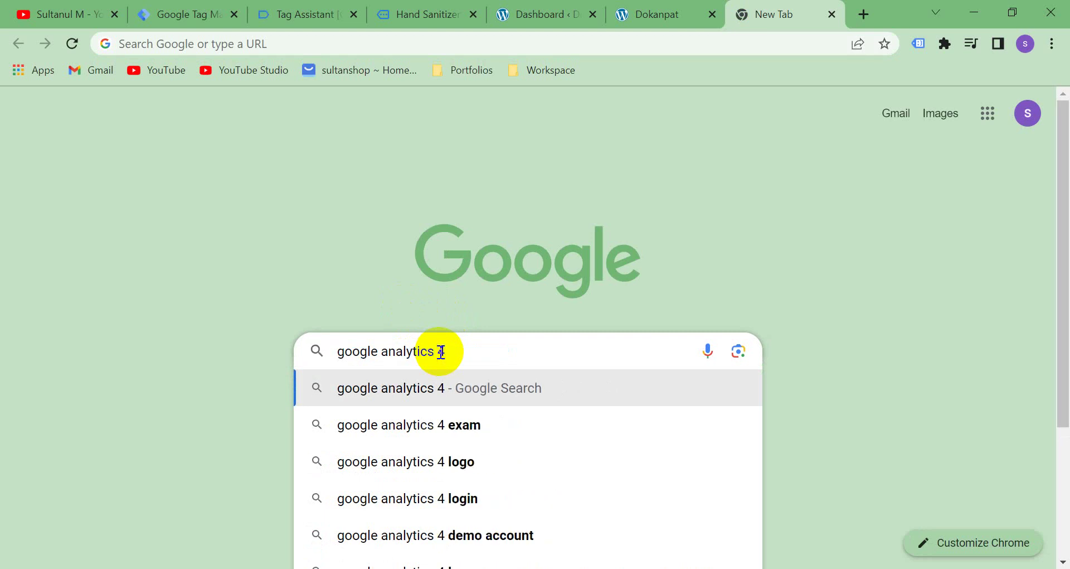
pyautogui.write(' data layer')
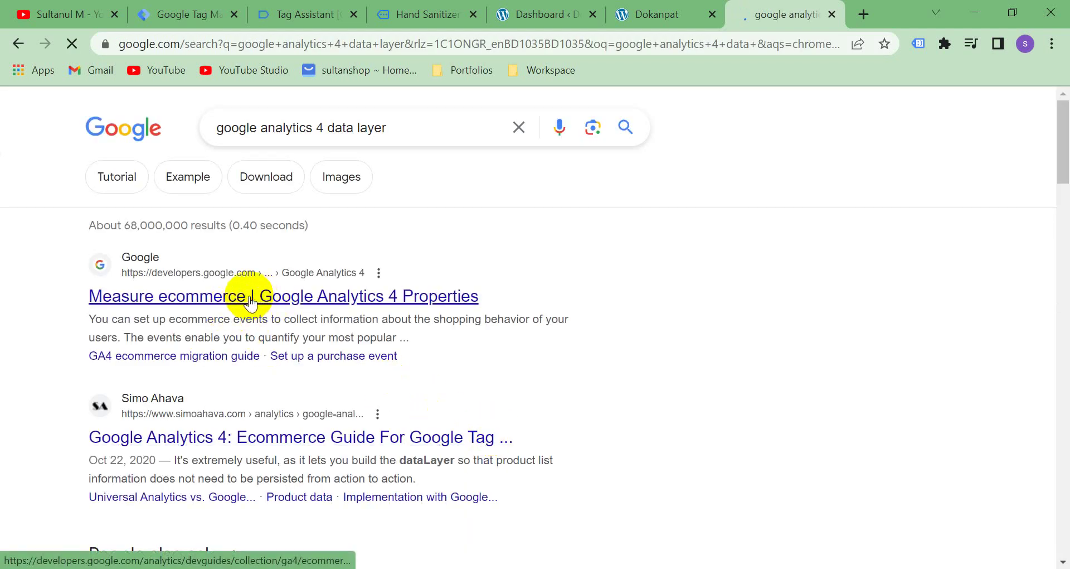
# Open the GA4 Measure ecommerce guide and scroll to its Implementation list
pyautogui.click(415, 304)
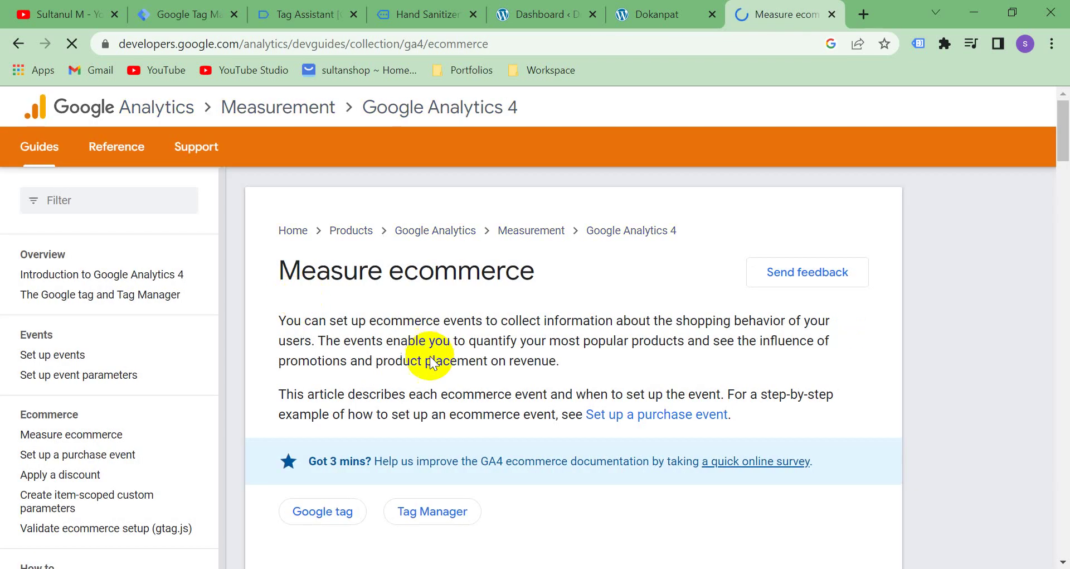
pyautogui.scroll(-5, 431, 357)
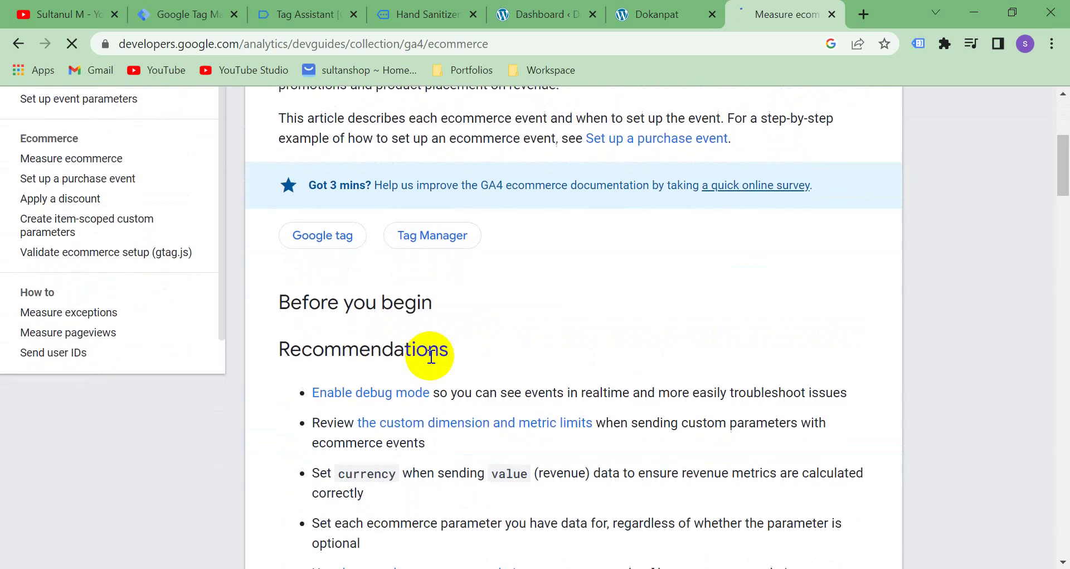
pyautogui.scroll(-20, 430, 356)
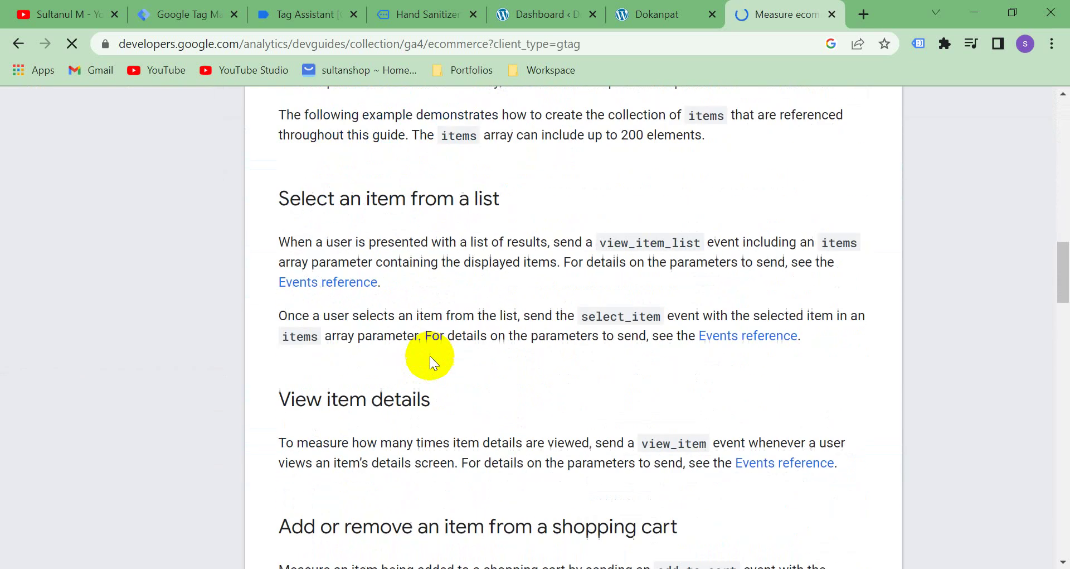
pyautogui.scroll(-20, 430, 355)
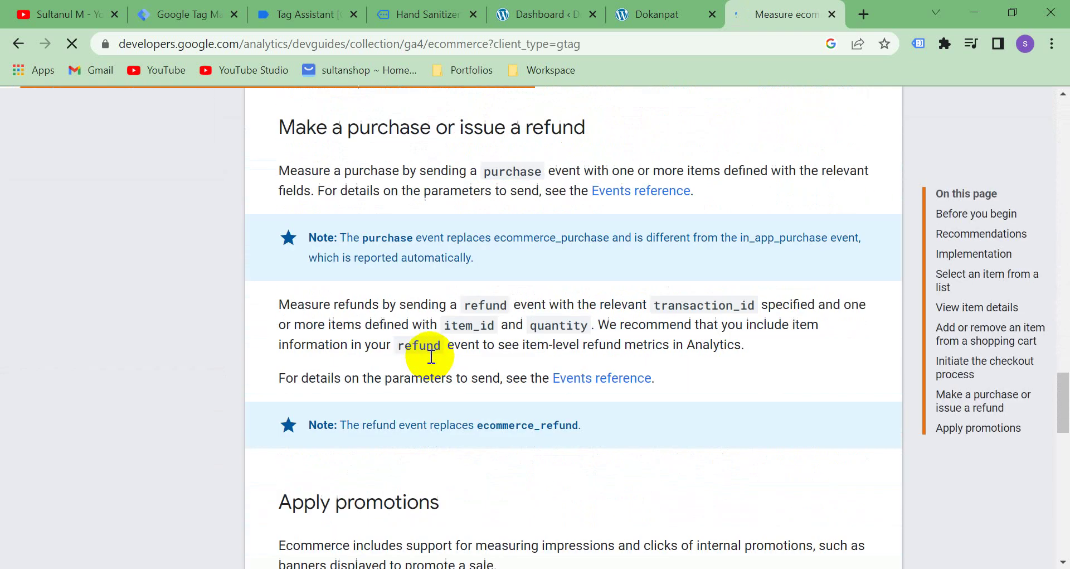
pyautogui.scroll(20, 431, 356)
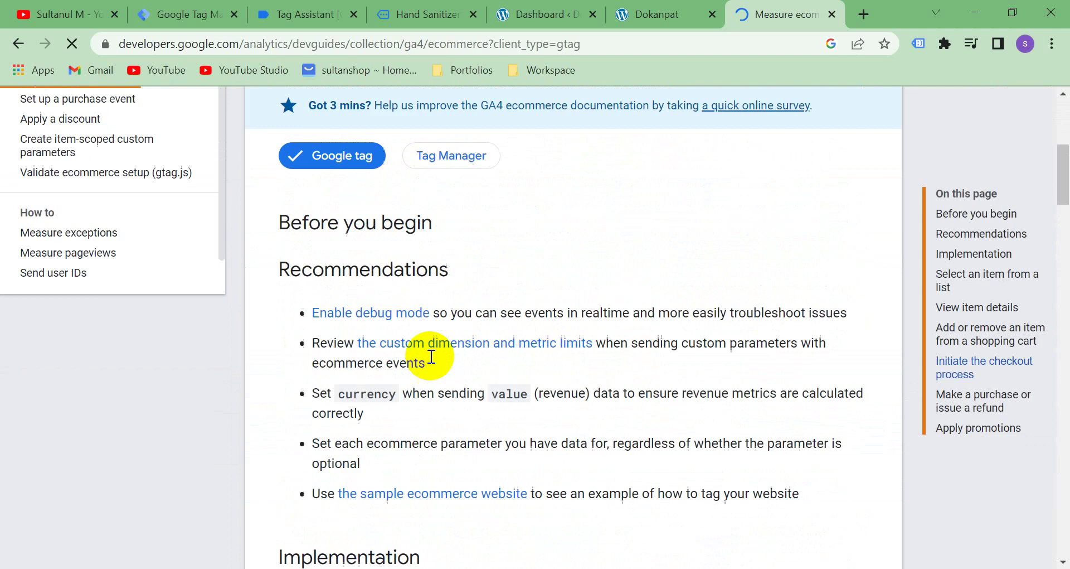
pyautogui.scroll(-15, 431, 356)
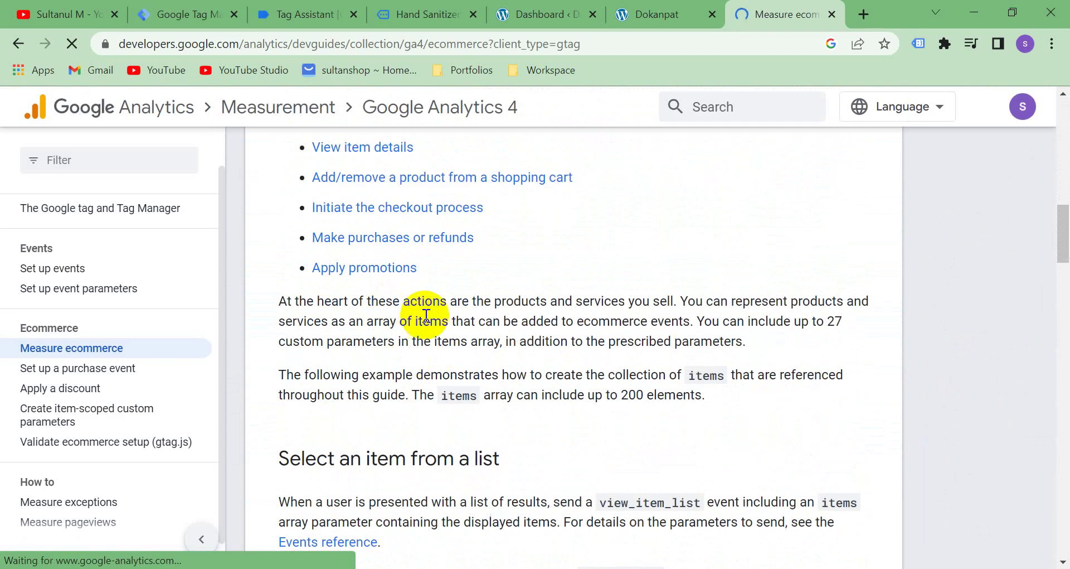
pyautogui.scroll(-8, 425, 312)
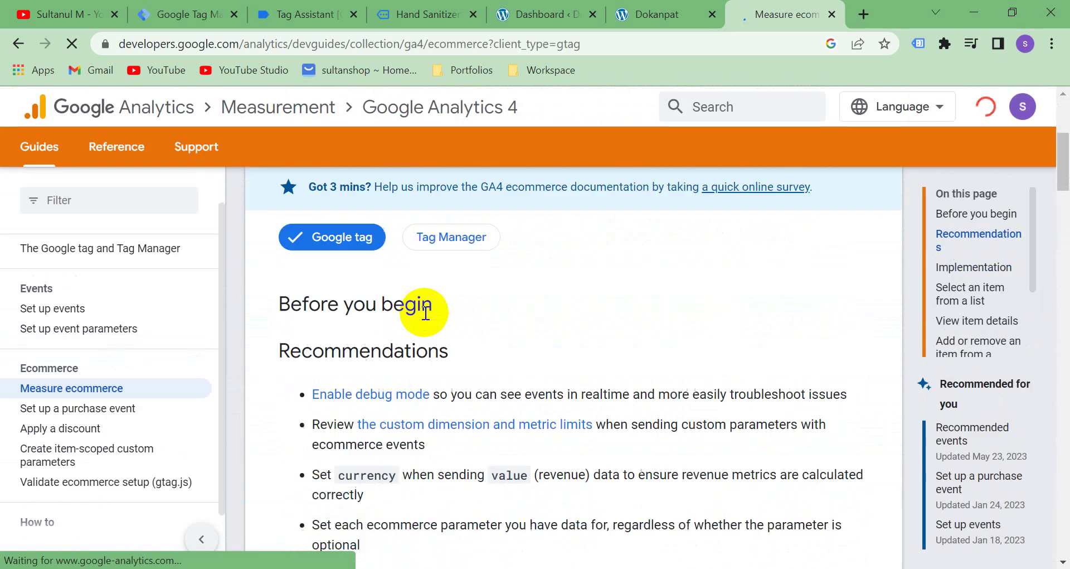
pyautogui.scroll(-5, 425, 313)
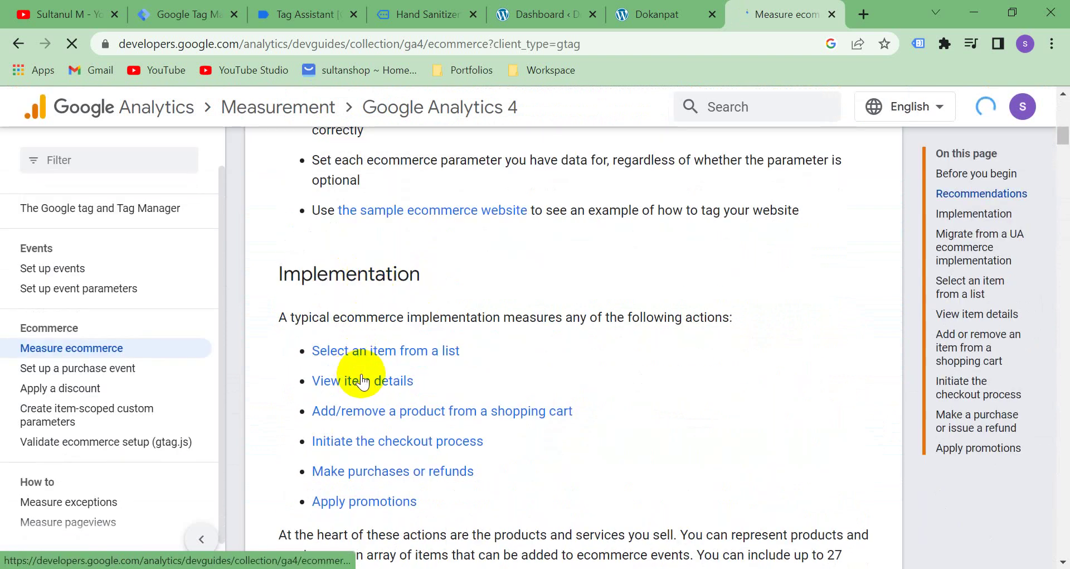
# Jump to the View item details section and review its view_item code sample
pyautogui.click(368, 383)
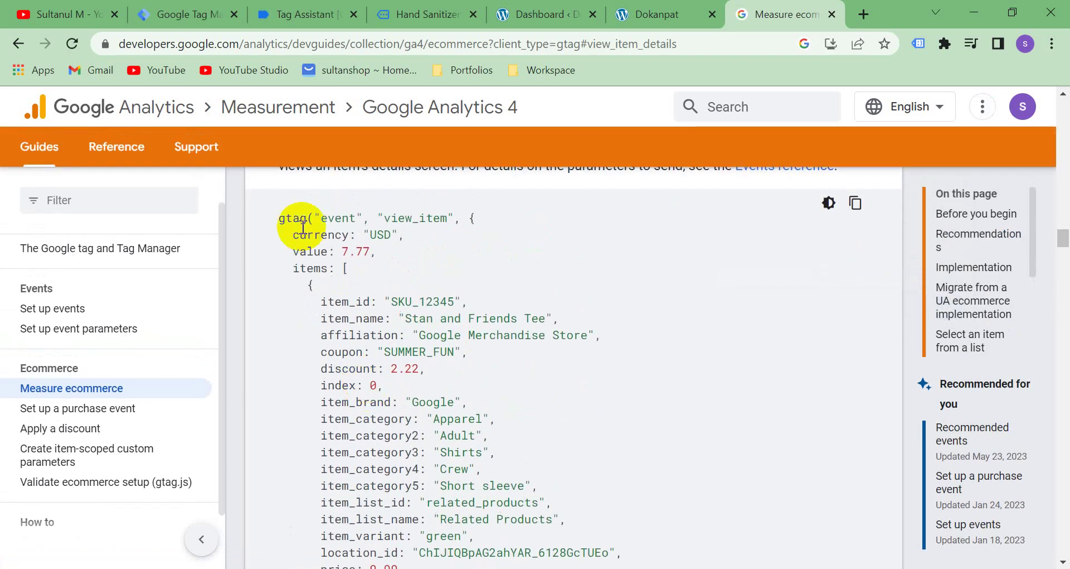
pyautogui.scroll(-9, 457, 414)
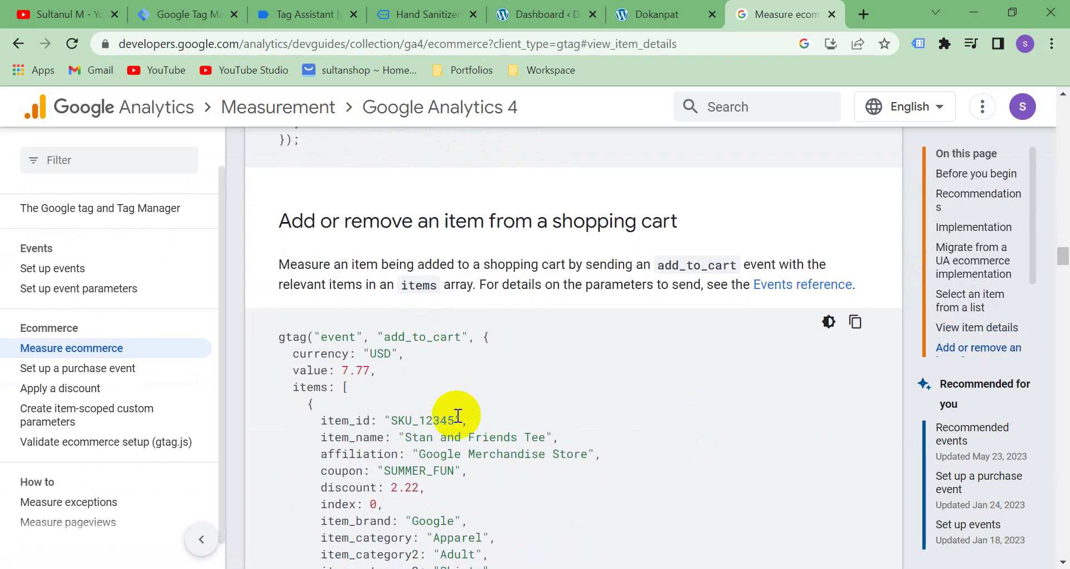
pyautogui.scroll(-8, 456, 415)
pyautogui.scroll(3, 457, 414)
pyautogui.scroll(15, 456, 414)
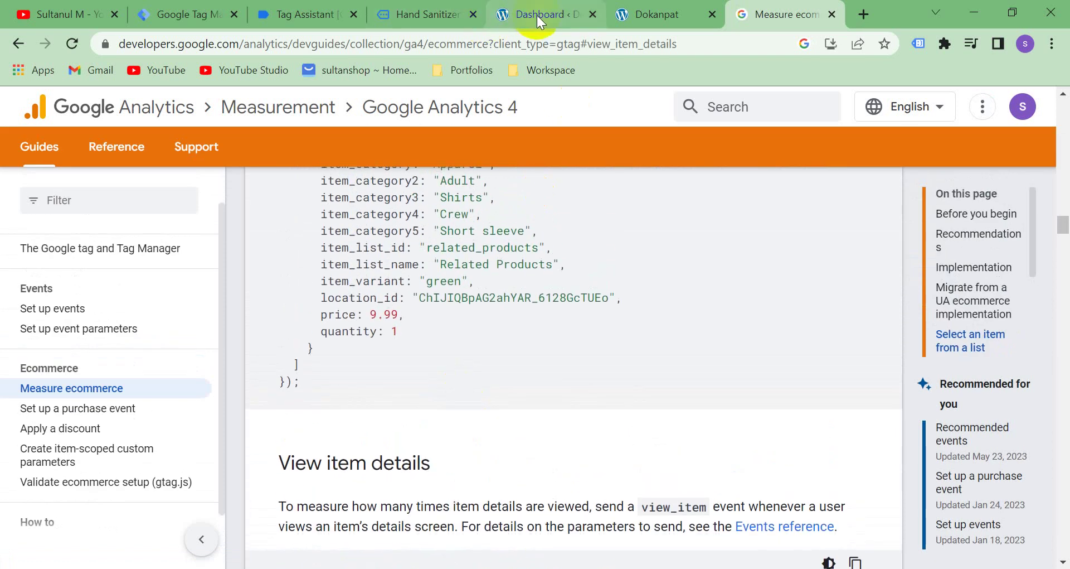
# Return to the Dokanpat WordPress admin dashboard after briefly viewing the Organic Store front page
pyautogui.click(537, 15)
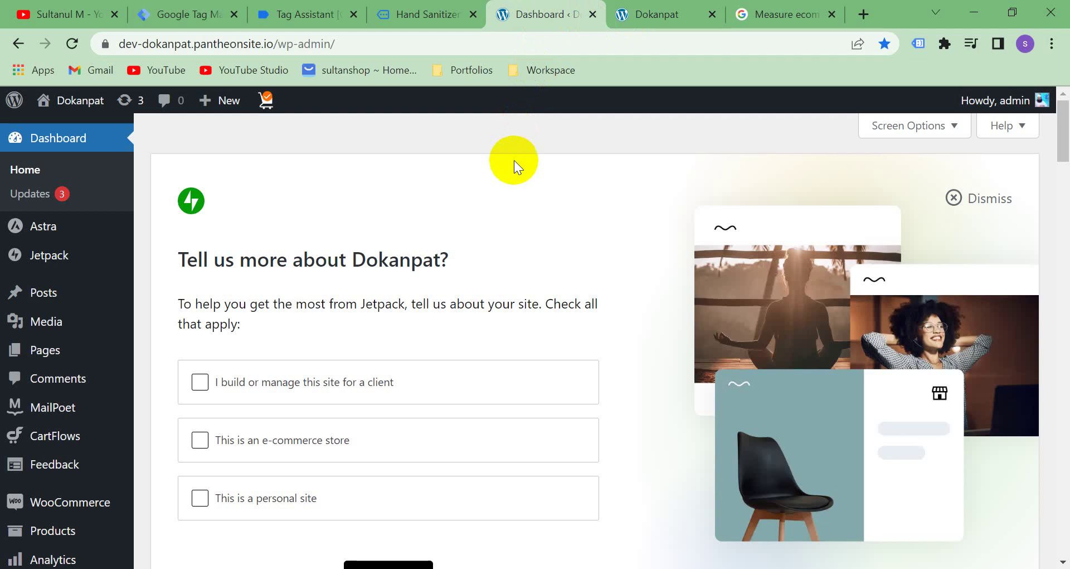
pyautogui.click(647, 18)
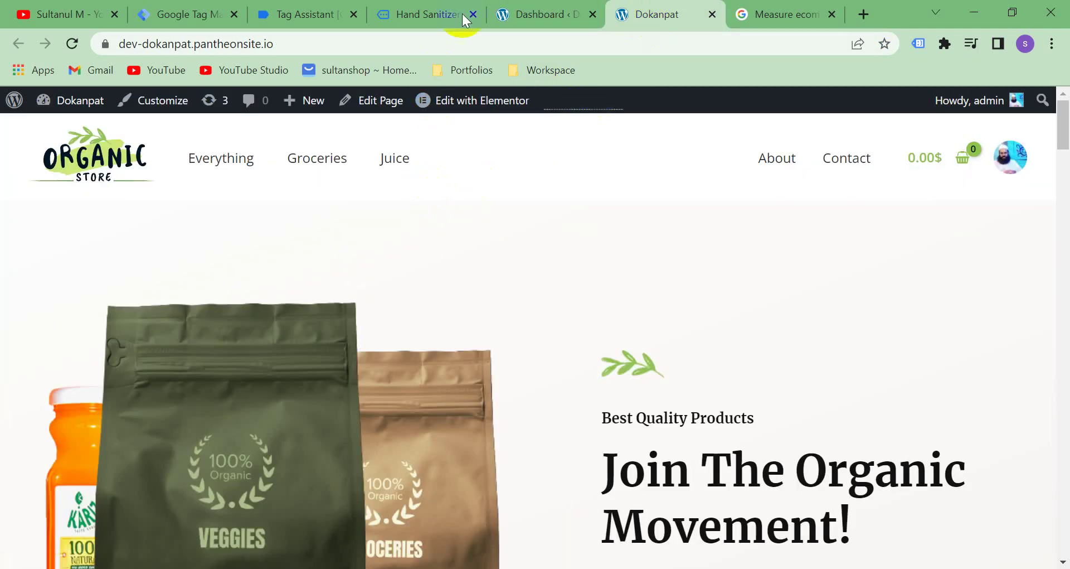
pyautogui.click(534, 17)
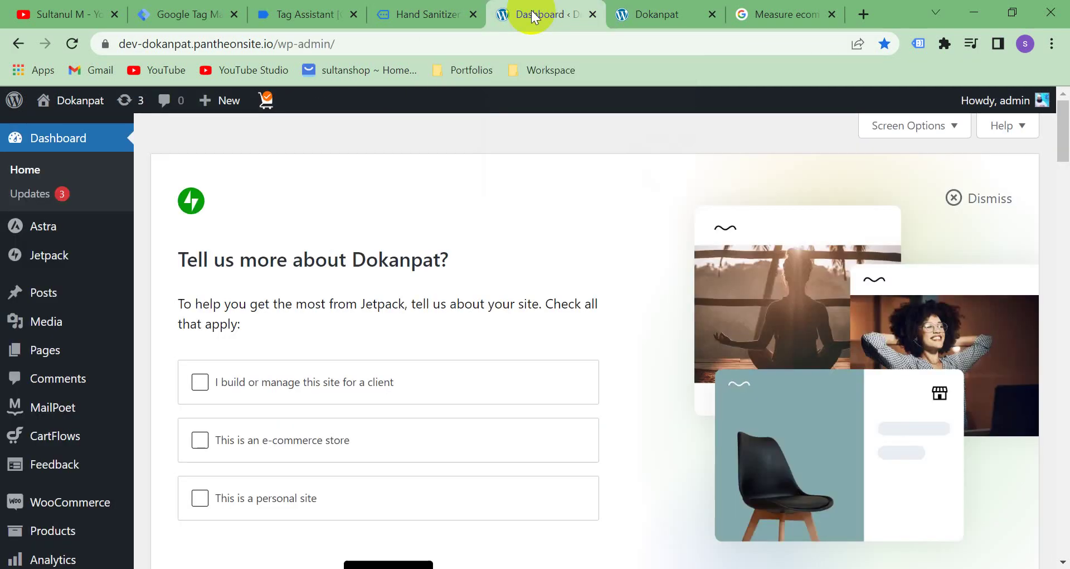
pyautogui.moveTo(100, 430)
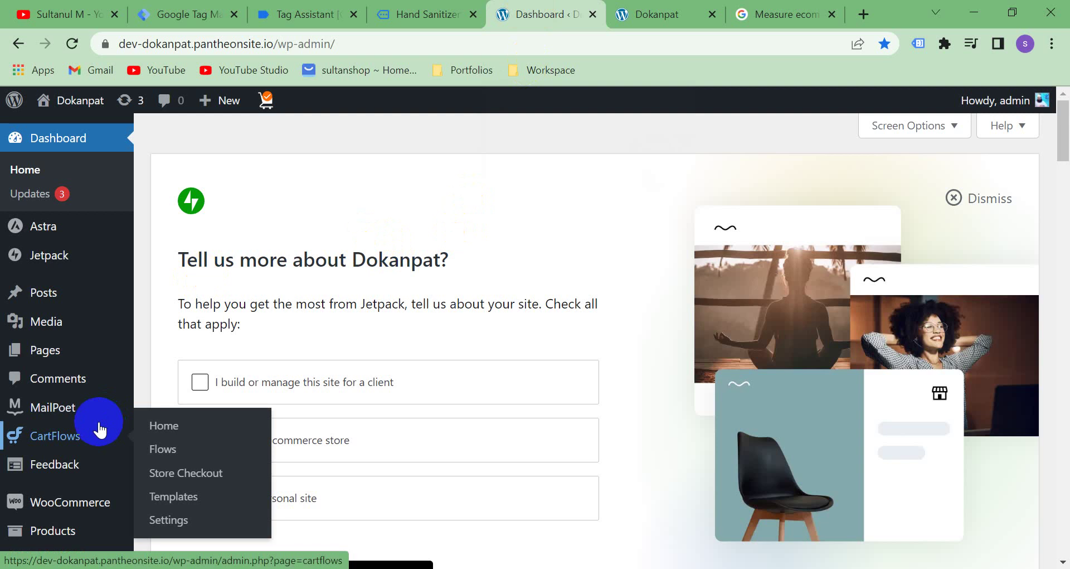
pyautogui.scroll(-5, 99, 430)
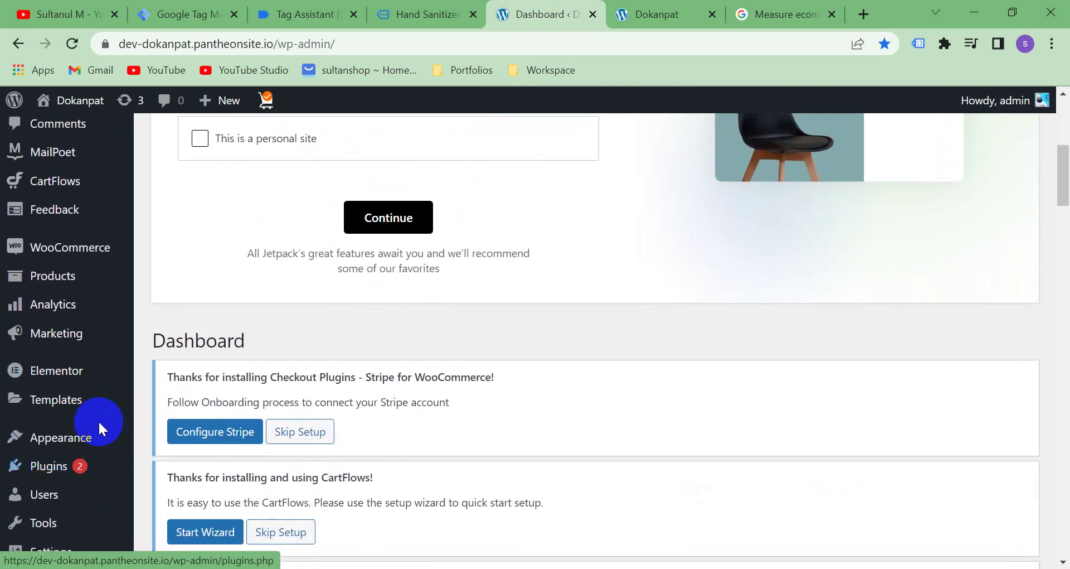
pyautogui.scroll(-5, 98, 419)
pyautogui.moveTo(36, 429)
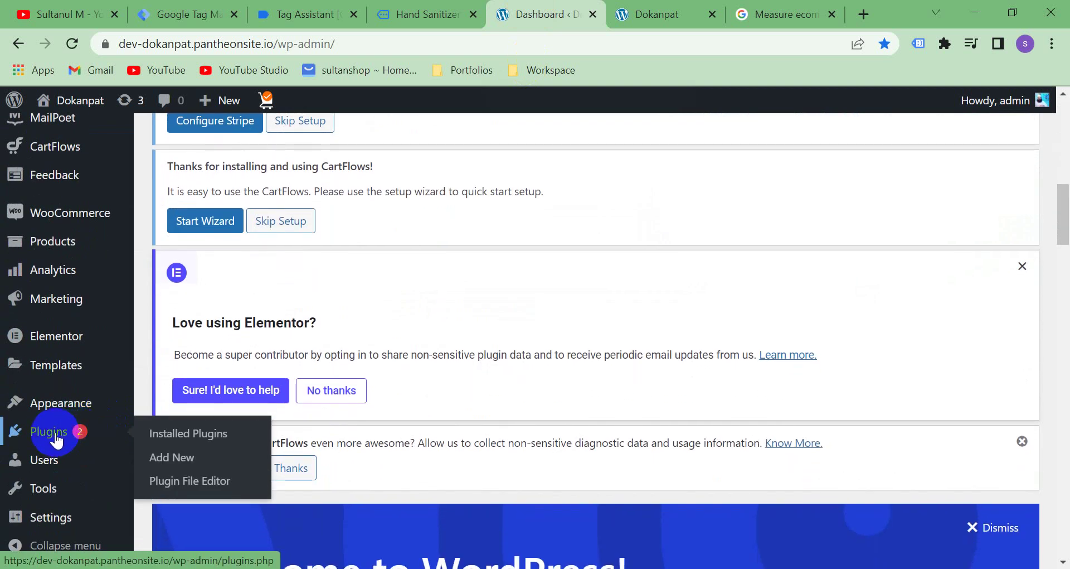
pyautogui.moveTo(67, 518)
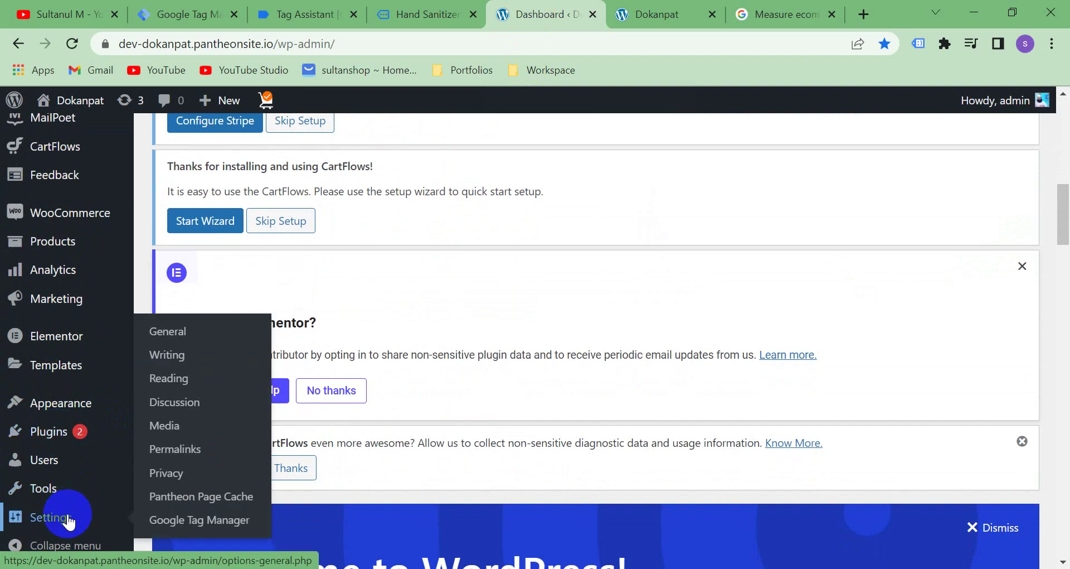
# Open Settings > Google Tag Manager and review its options, with GTM-KQQKL6N as the container ID
pyautogui.click(193, 520)
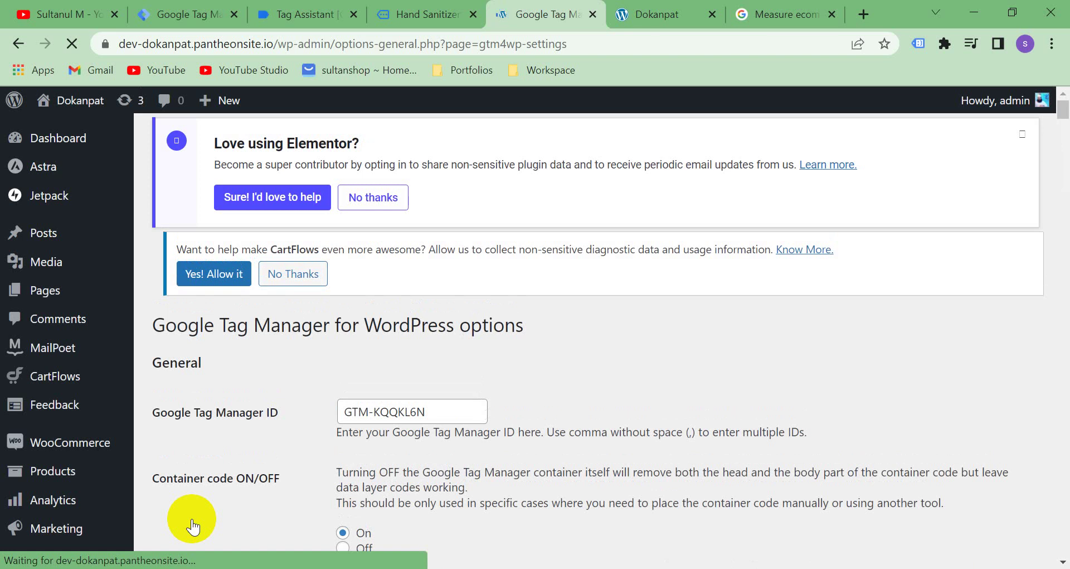
pyautogui.scroll(-7, 193, 526)
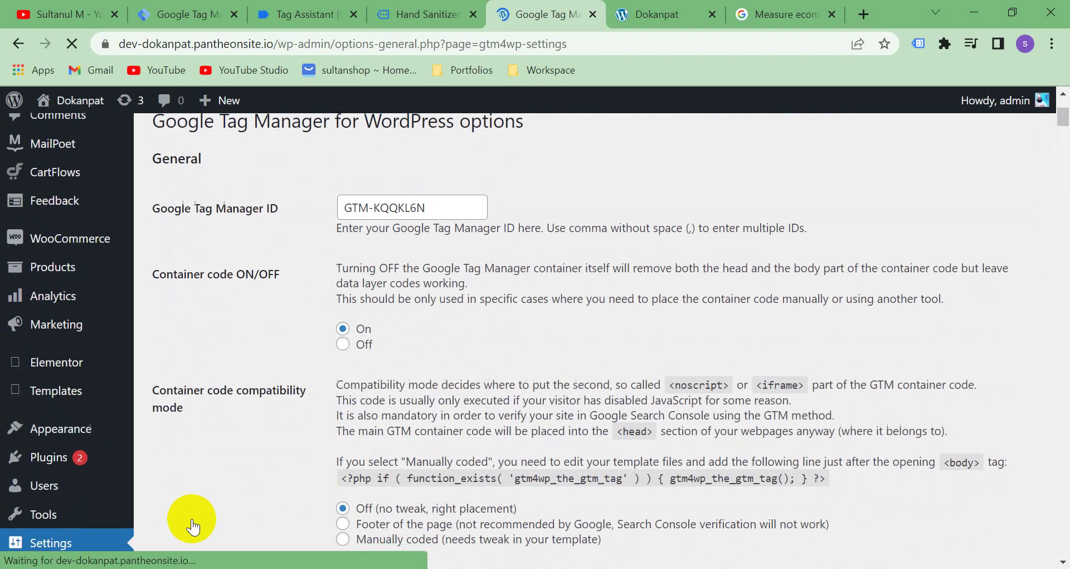
pyautogui.scroll(-7, 193, 527)
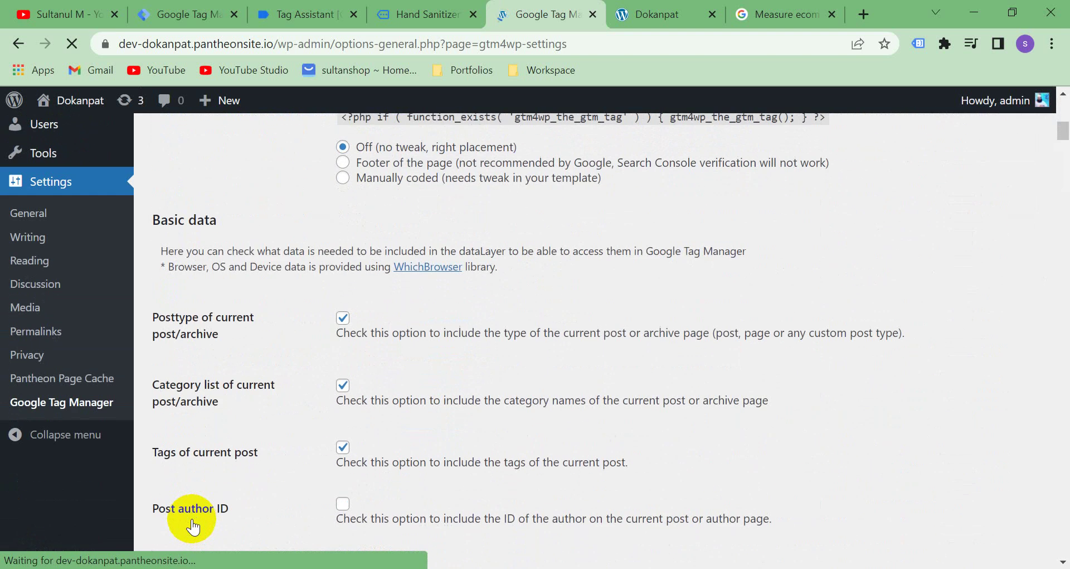
pyautogui.scroll(-7, 194, 527)
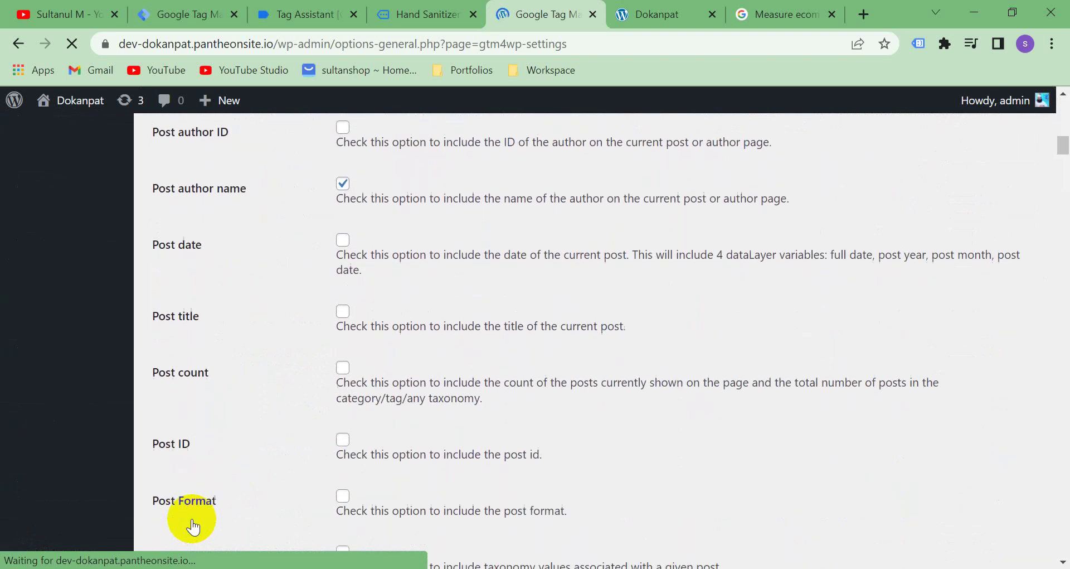
pyautogui.scroll(3, 194, 527)
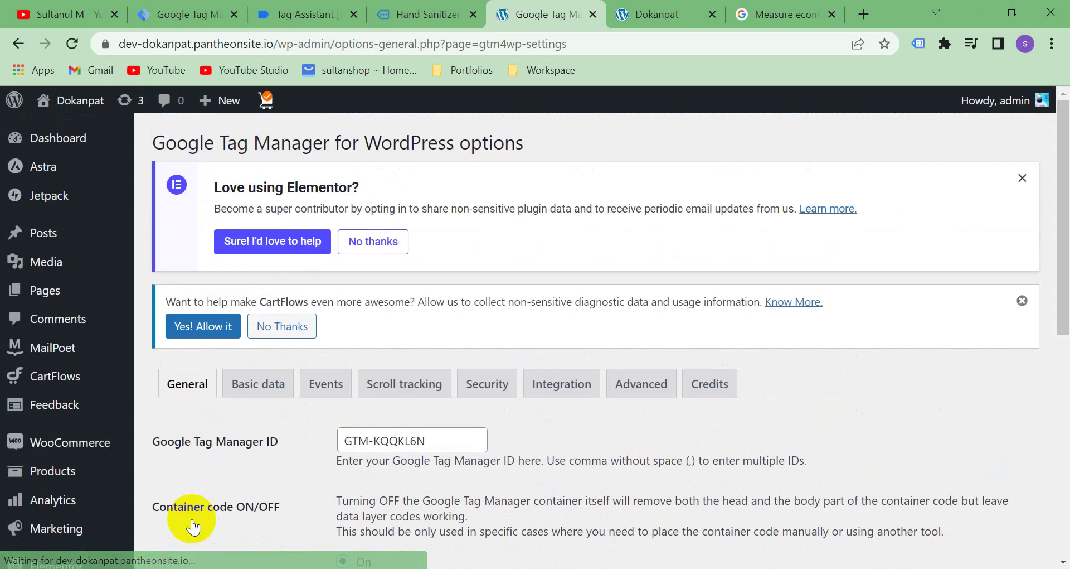
# Enable 'Track enhanced e-commerce' under Integration > WooCommerce and save the settings
pyautogui.click(564, 390)
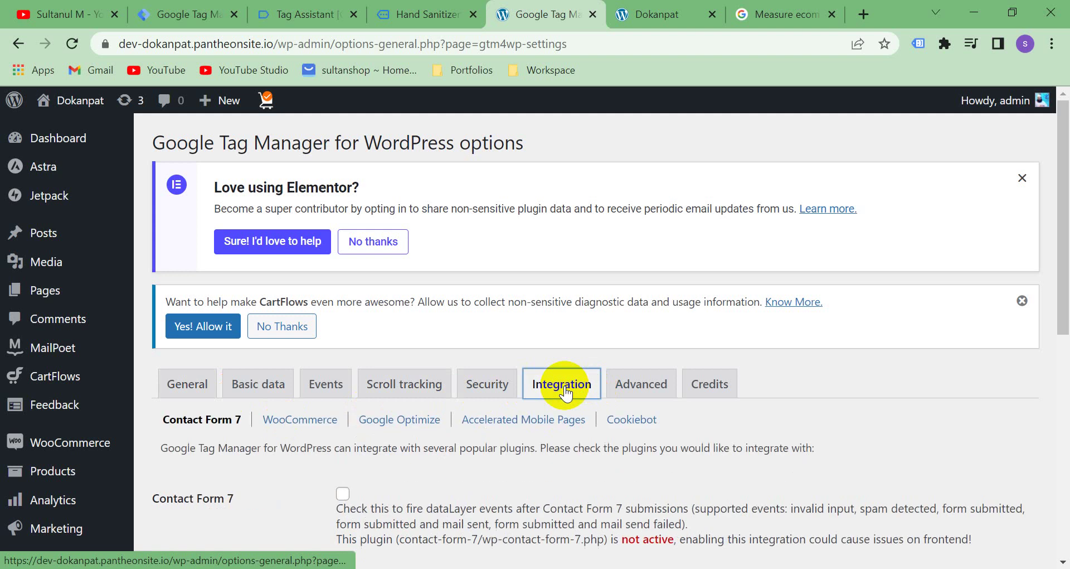
pyautogui.click(307, 423)
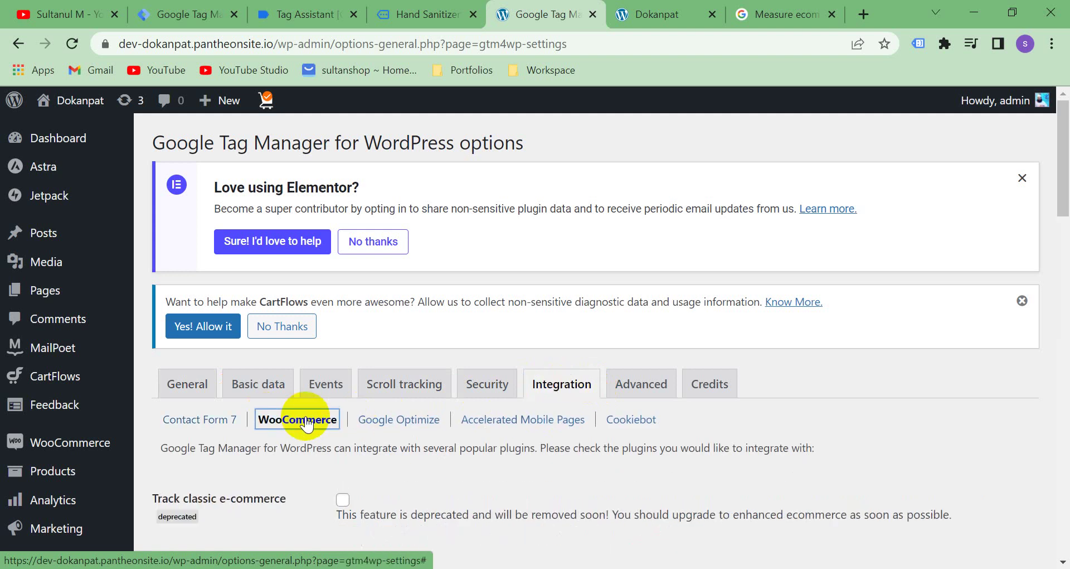
pyautogui.scroll(-5, 306, 423)
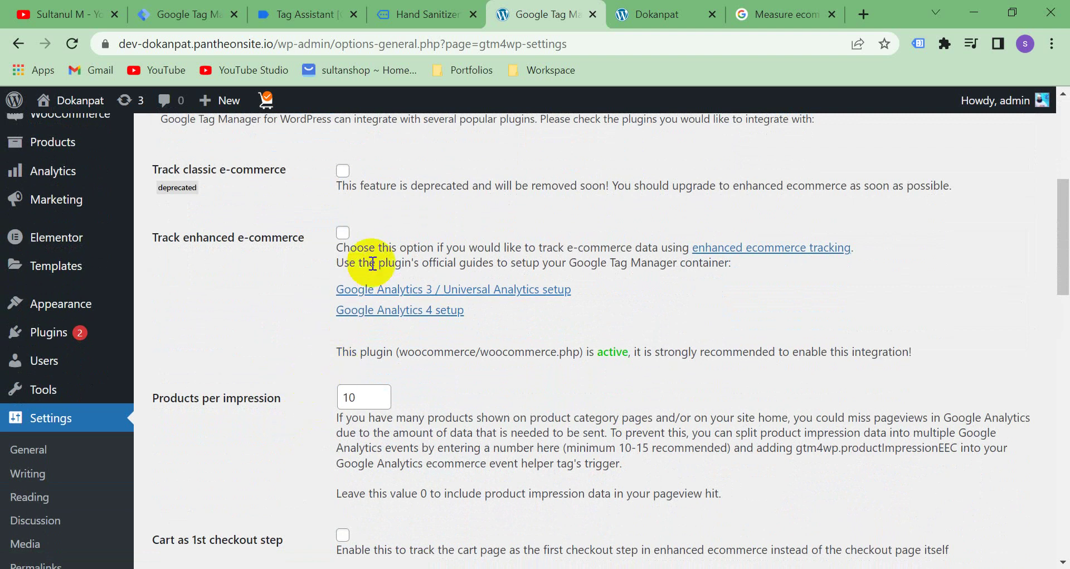
pyautogui.click(346, 237)
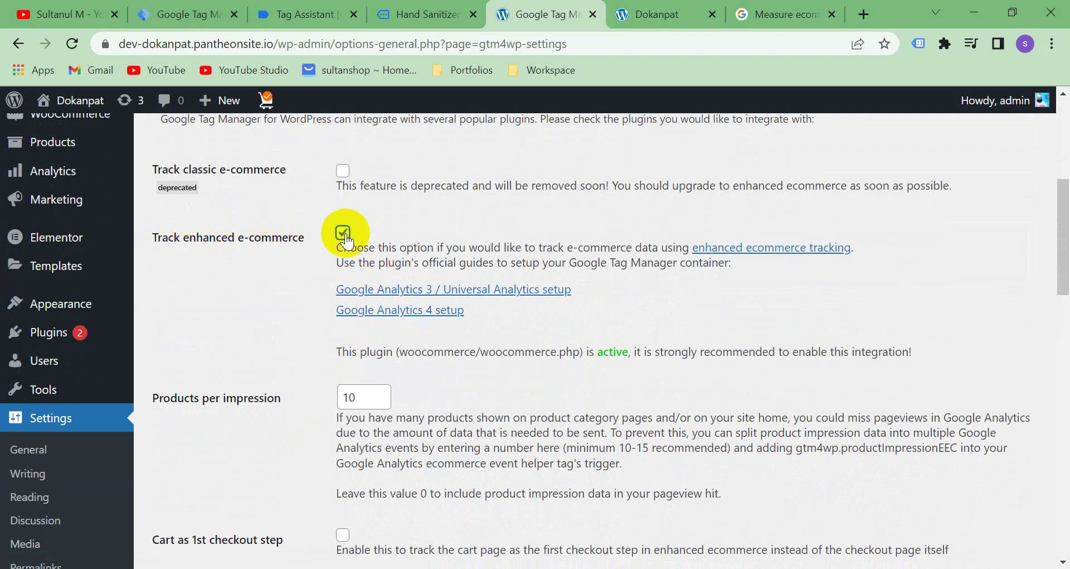
pyautogui.scroll(-15, 346, 238)
pyautogui.scroll(-1, 346, 233)
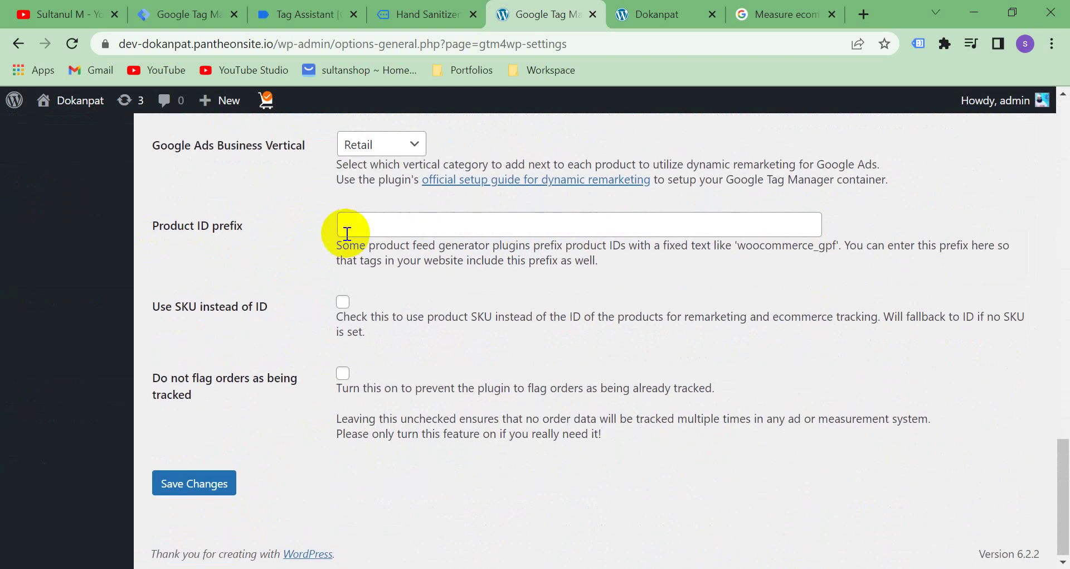
pyautogui.click(198, 485)
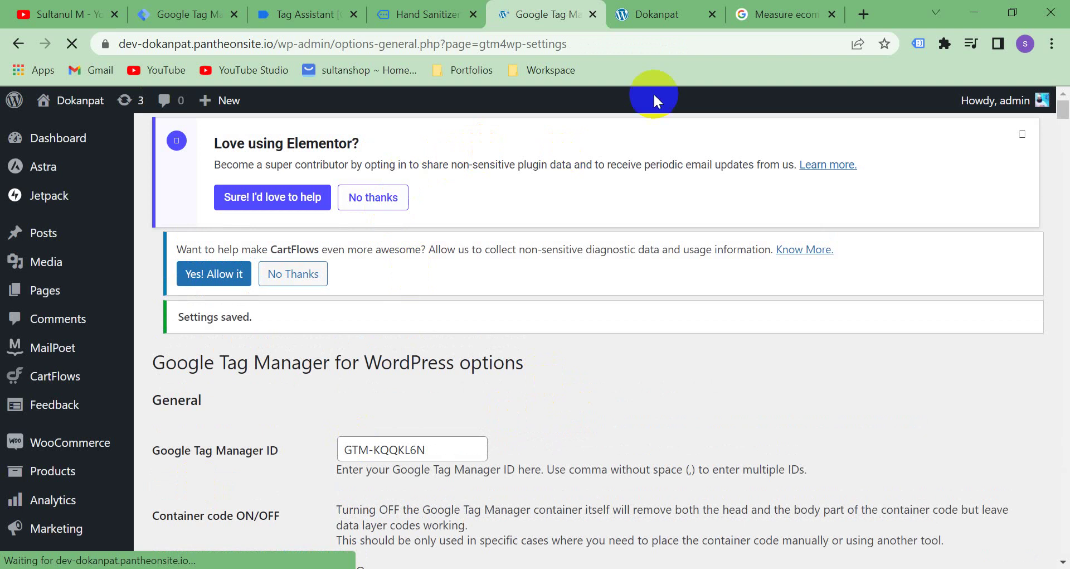
# Close the old Tag Assistant and Hand Sanitizer tabs and return to the GTM workspace
pyautogui.click(355, 14)
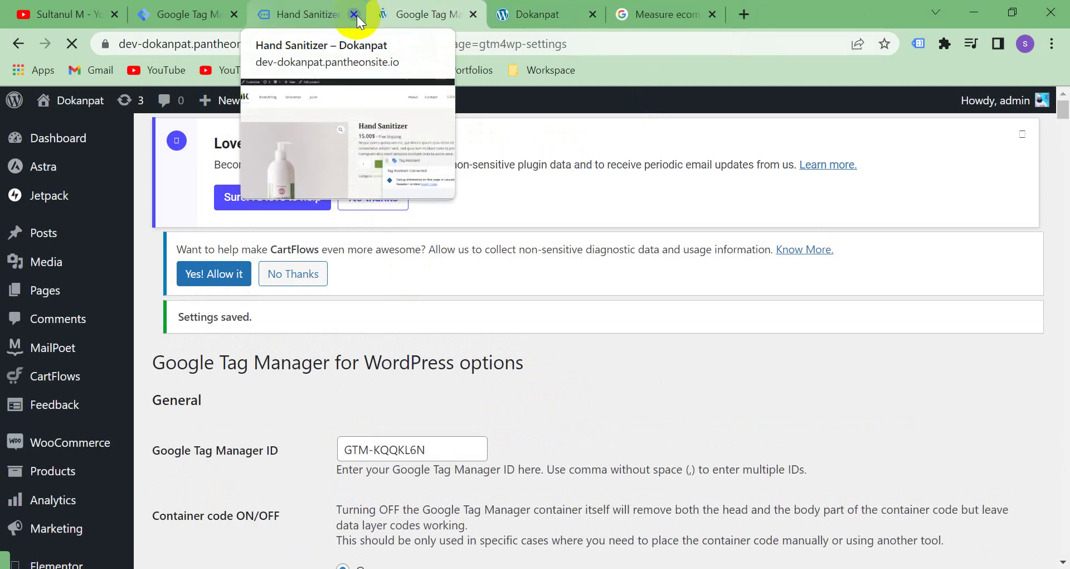
pyautogui.click(354, 14)
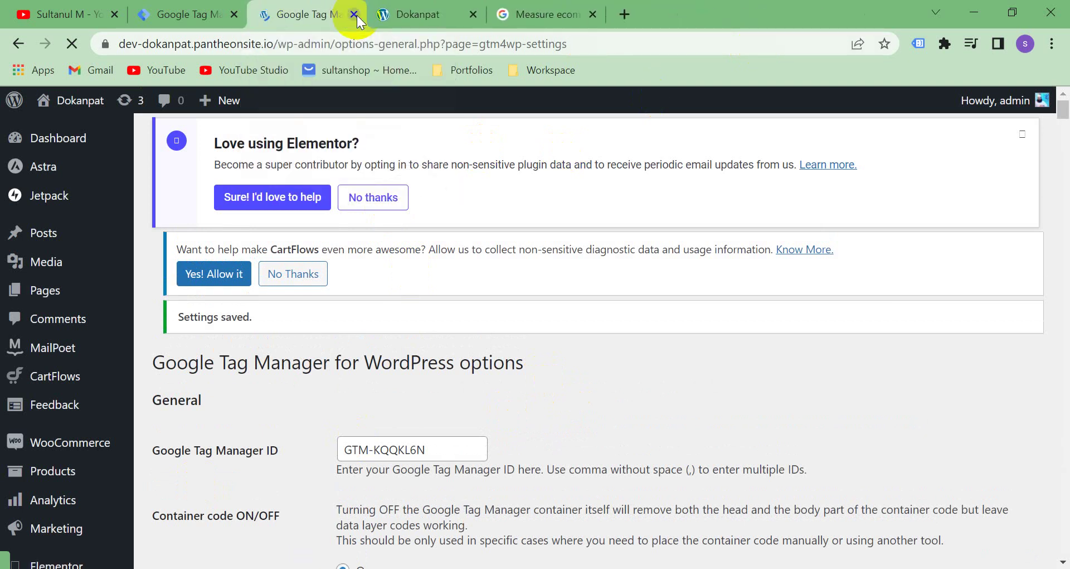
pyautogui.click(409, 13)
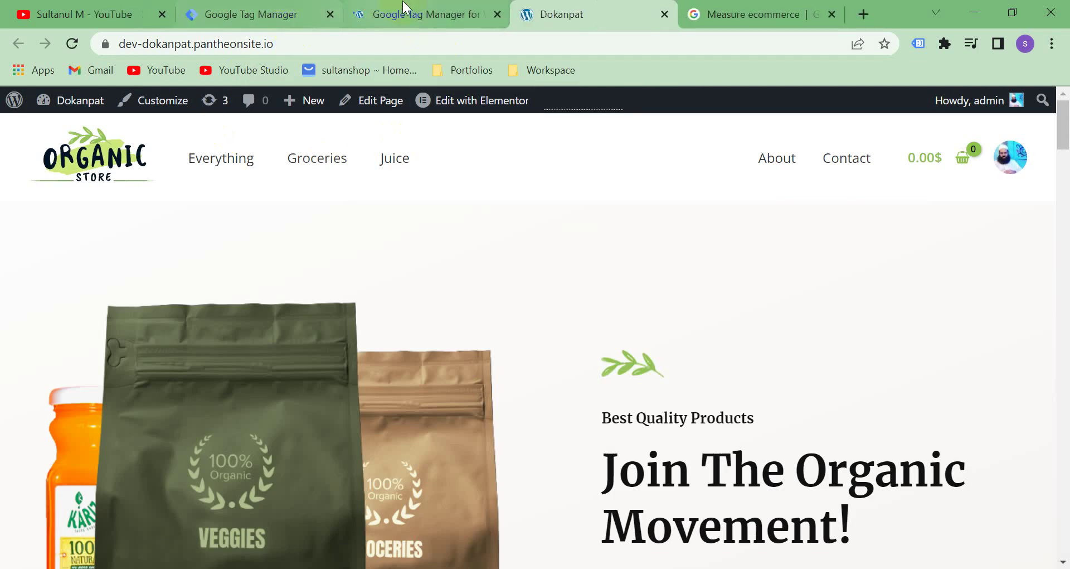
pyautogui.click(414, 16)
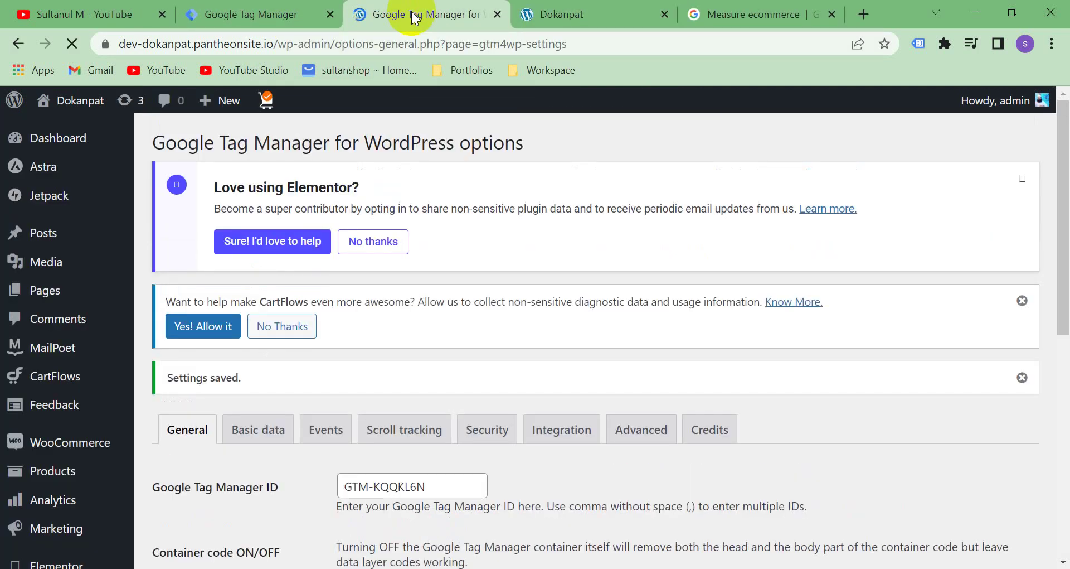
pyautogui.click(537, 18)
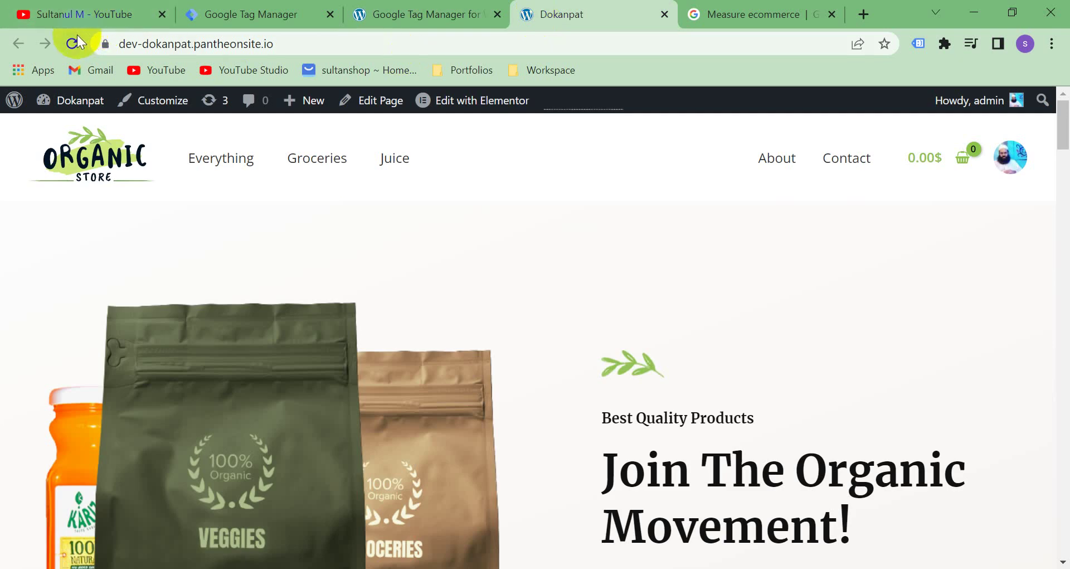
pyautogui.click(251, 16)
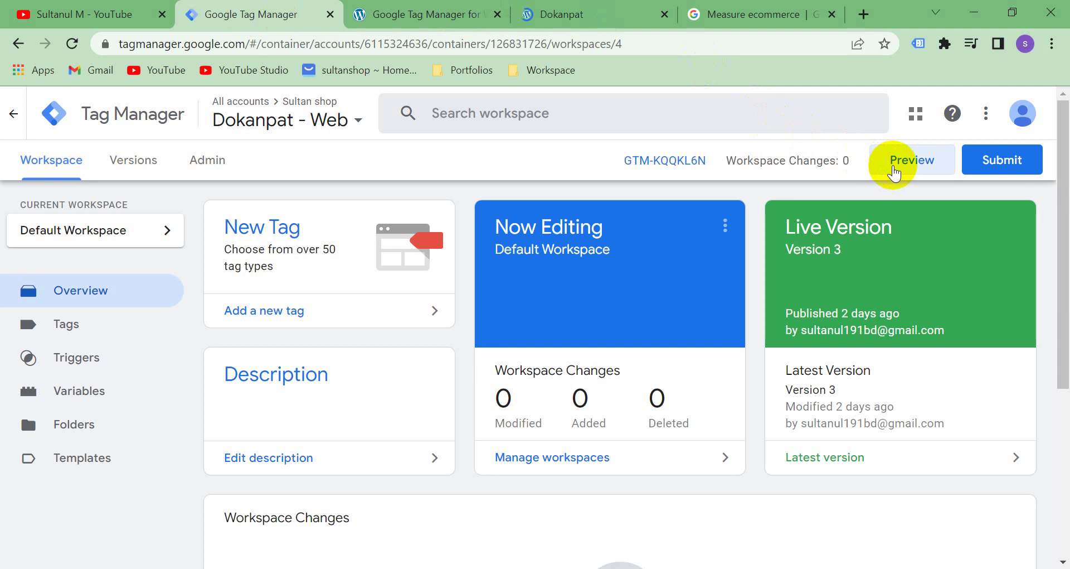
# Start GTM Preview on dev-dokanpat.pantheonsite.io and continue once Tag Assistant shows Connected
pyautogui.click(894, 166)
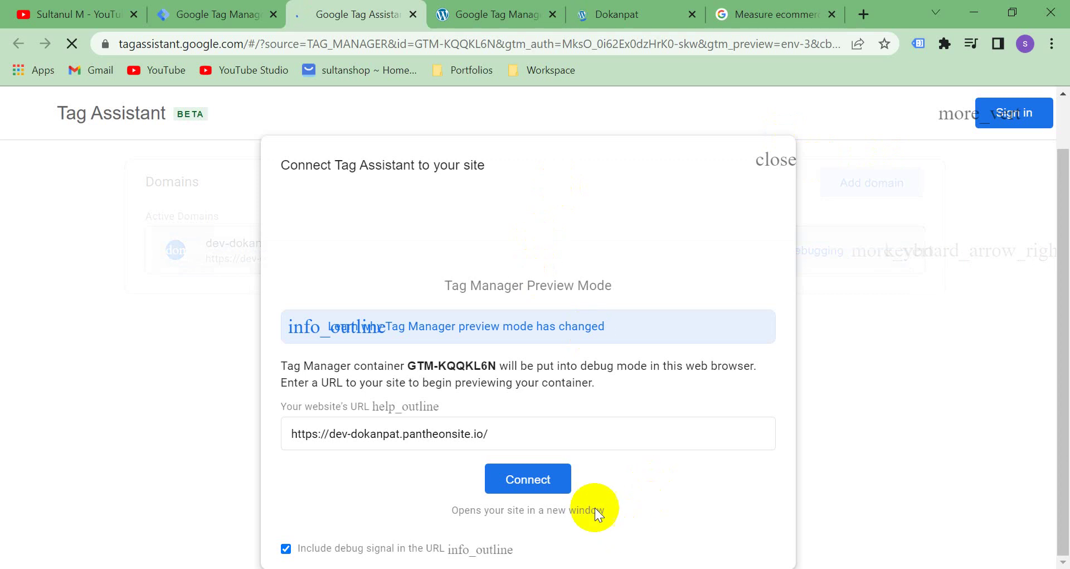
pyautogui.click(530, 488)
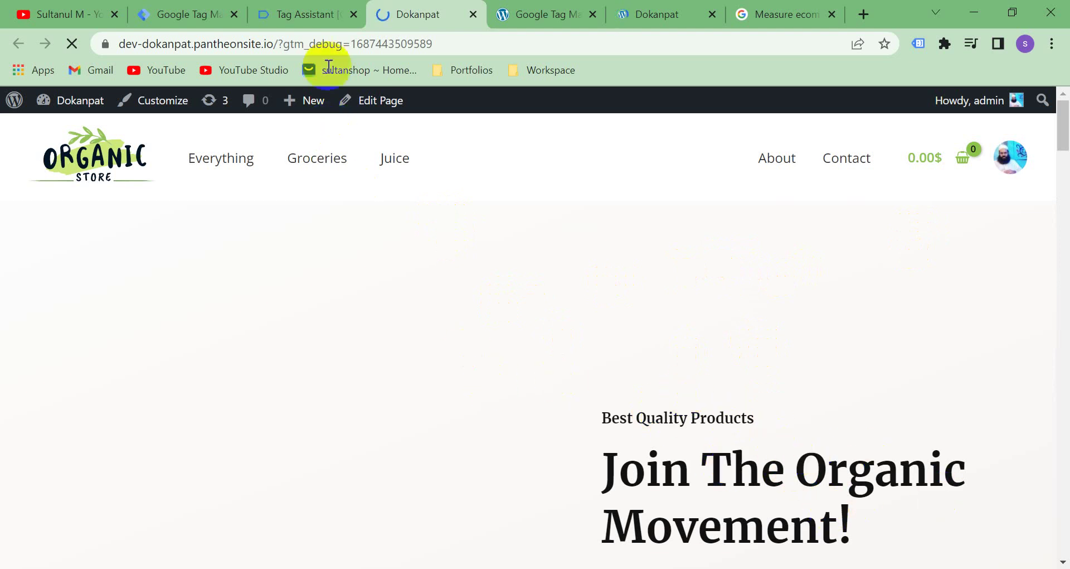
pyautogui.click(312, 14)
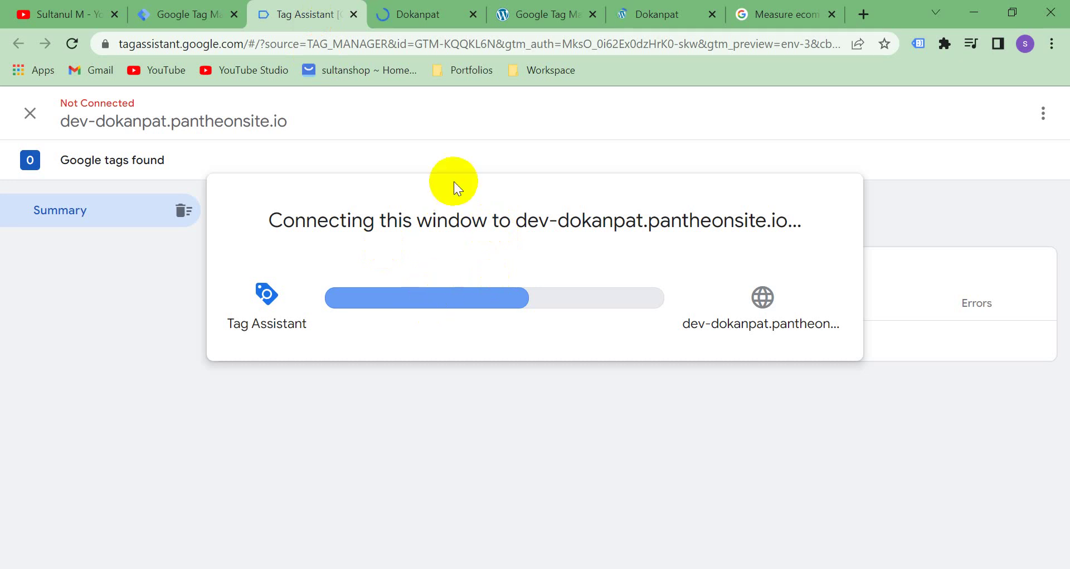
pyautogui.click(418, 13)
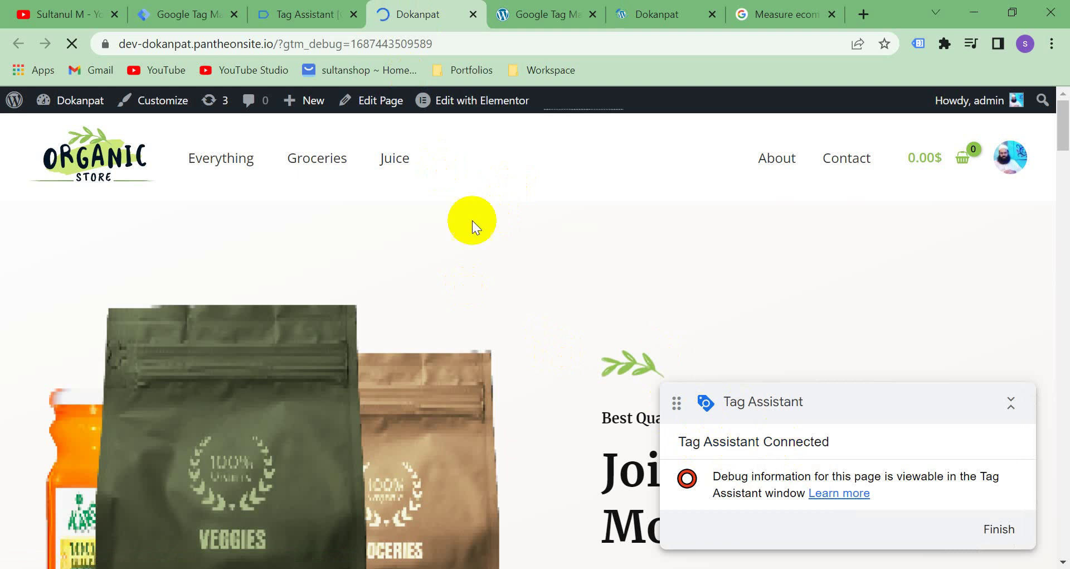
pyautogui.click(315, 16)
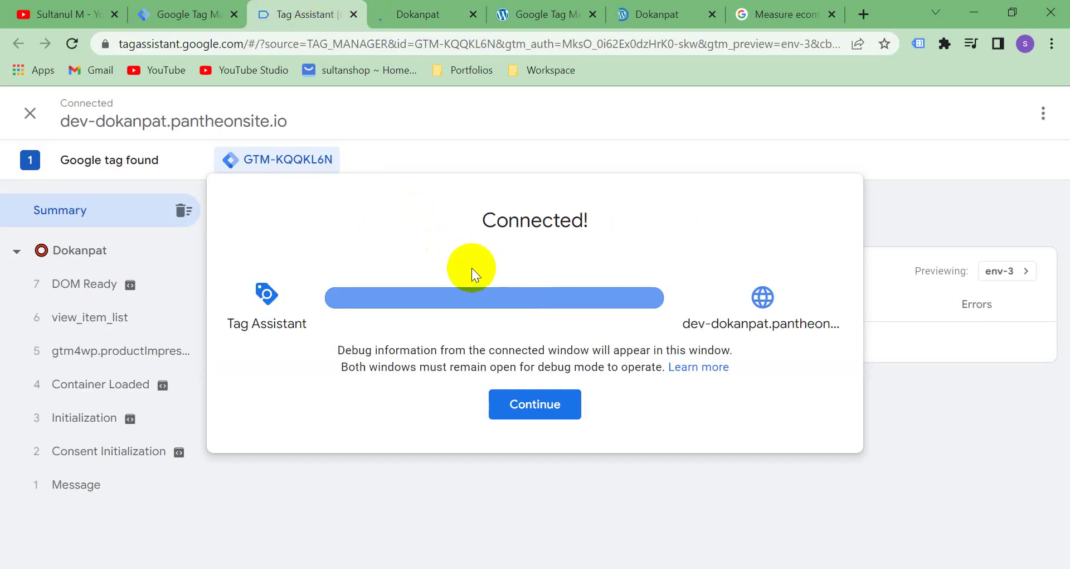
pyautogui.click(518, 404)
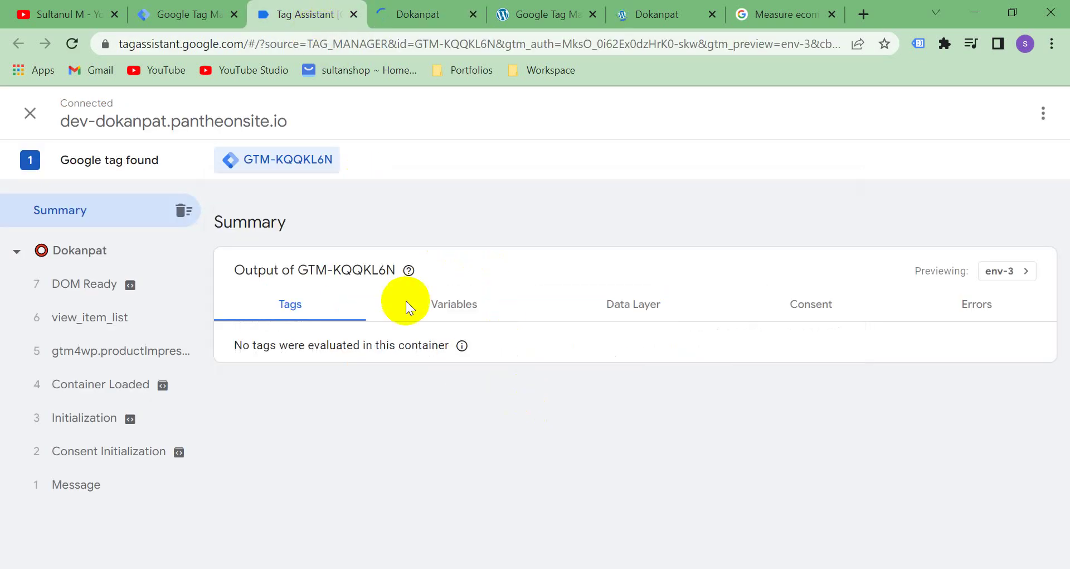
# Open Handpicked Red Chillies from the debug-mode store's product grid, then return to Tag Assistant
pyautogui.click(413, 16)
pyautogui.scroll(-5, 499, 368)
pyautogui.scroll(-10, 499, 368)
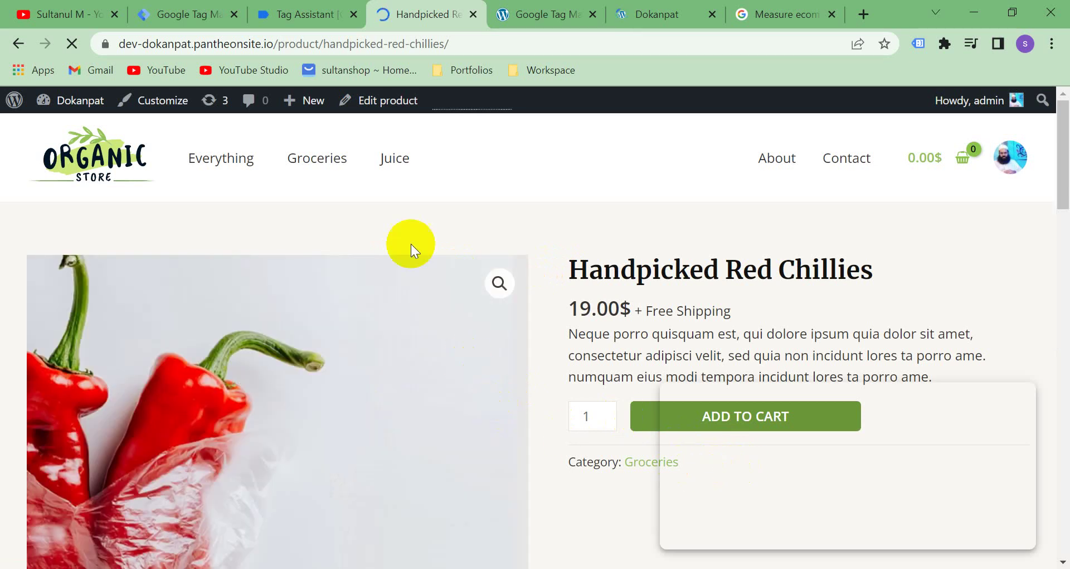
pyautogui.click(278, 8)
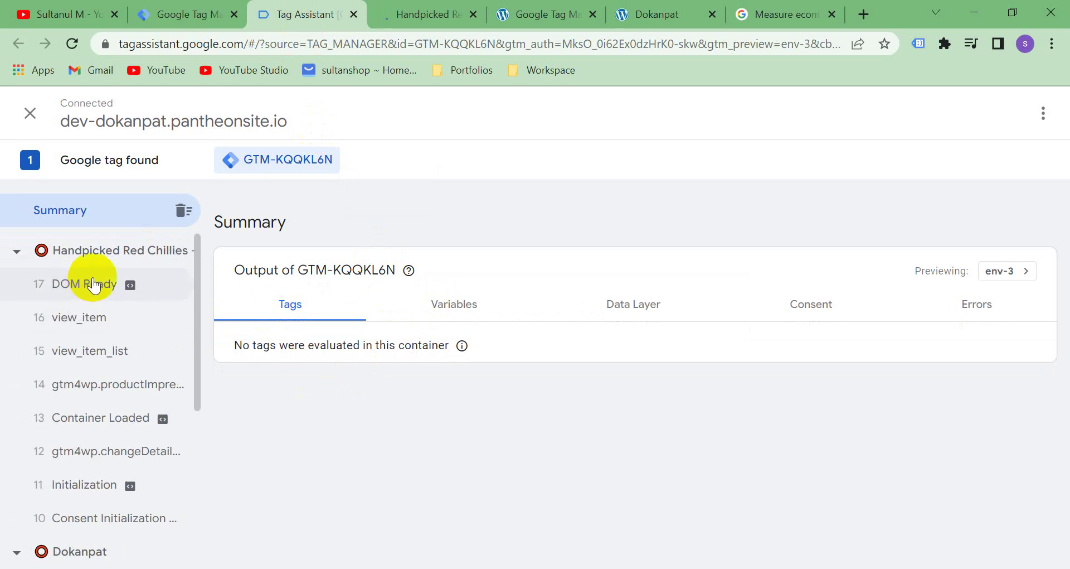
# Show the Data Layer for the Handpicked Red Chillies page's view_item event
pyautogui.click(110, 256)
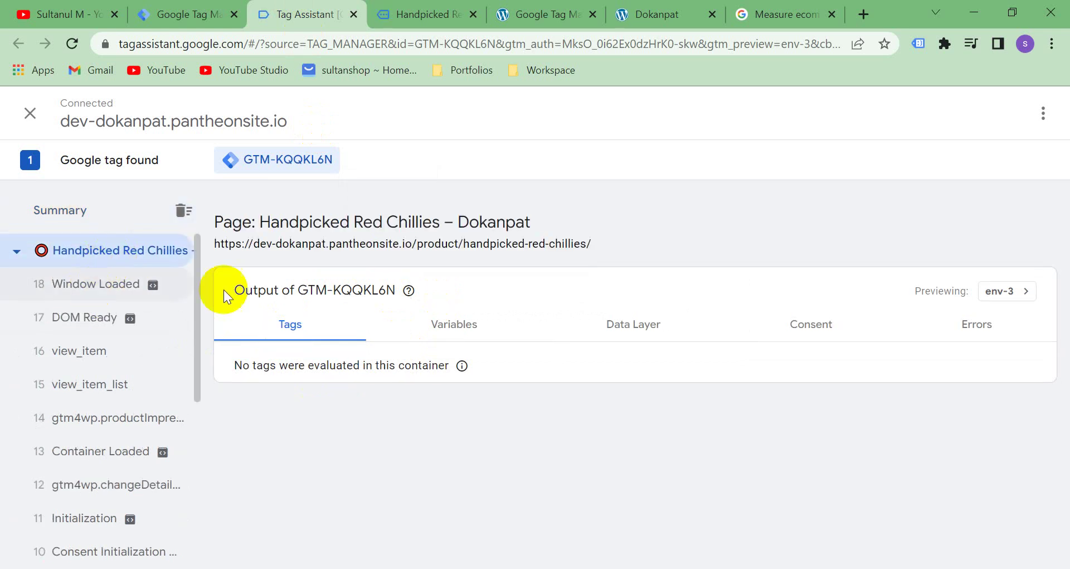
pyautogui.click(628, 330)
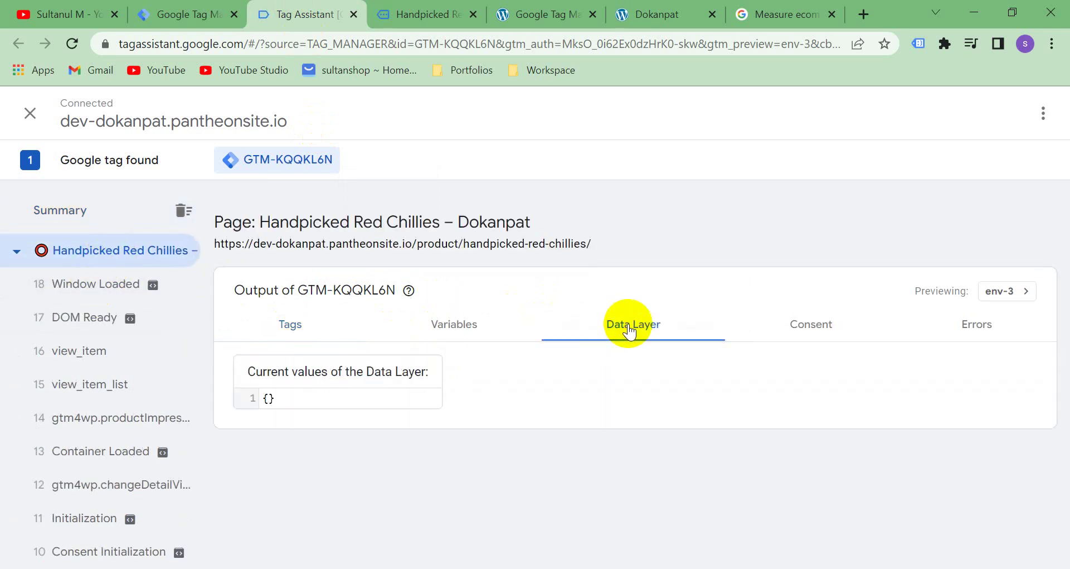
pyautogui.click(110, 351)
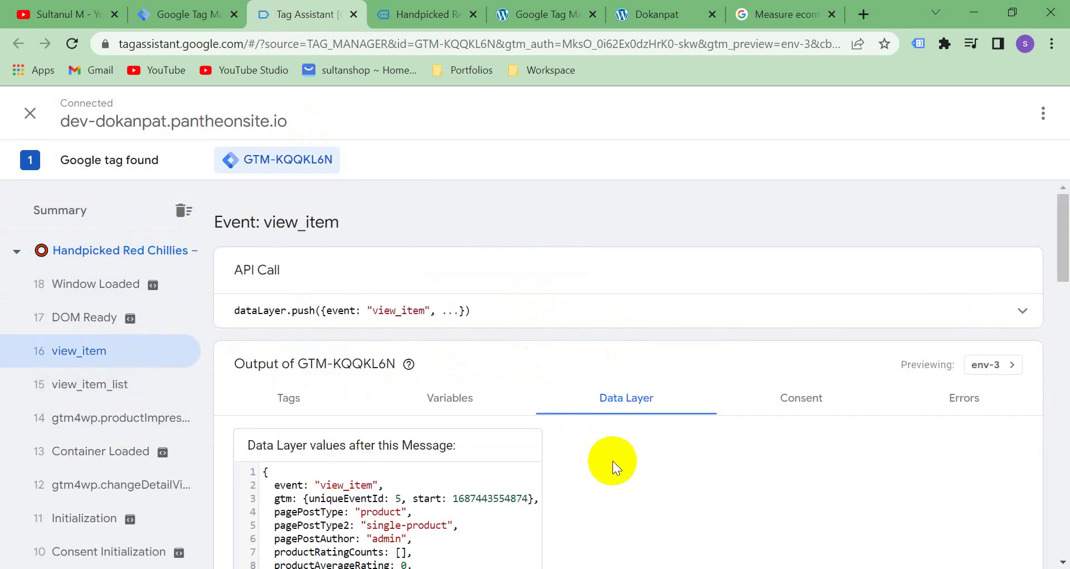
# Review the ecommerce values: id 245, category Groceries, price 19, currency USD
pyautogui.scroll(-4, 613, 461)
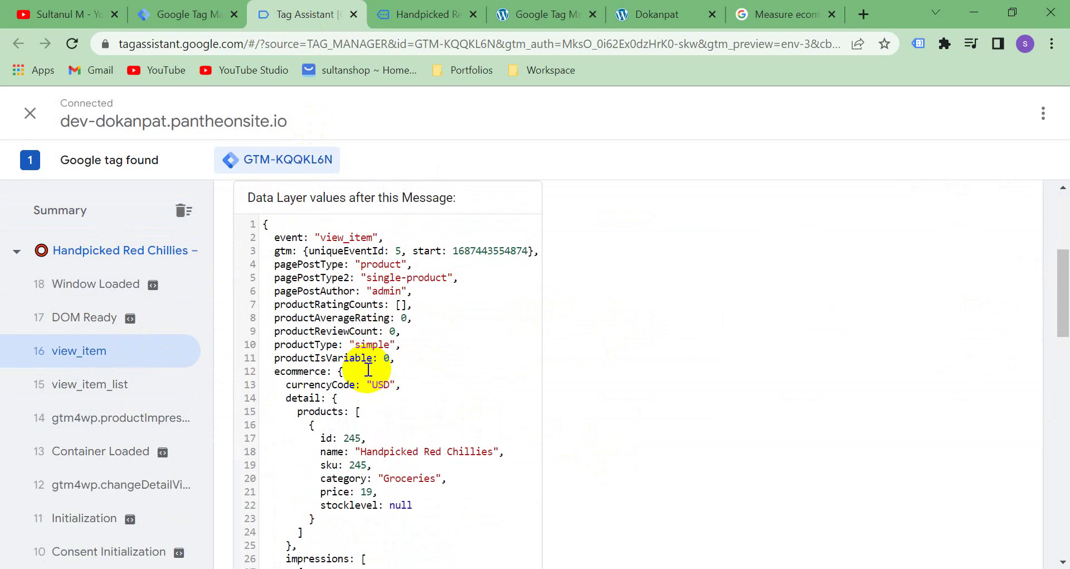
pyautogui.scroll(-6, 366, 363)
pyautogui.scroll(-10, 369, 368)
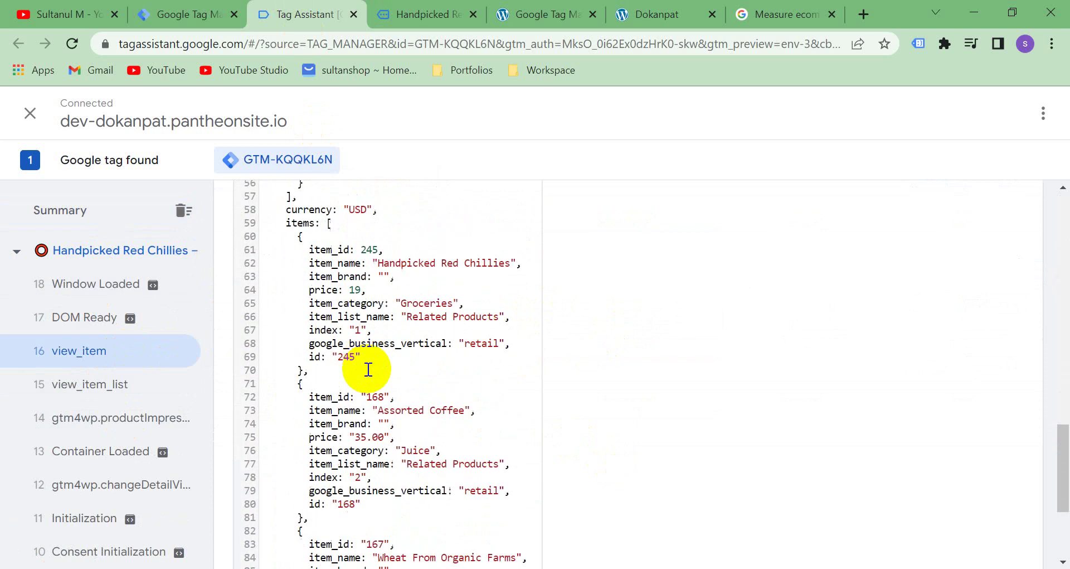
pyautogui.scroll(15, 369, 369)
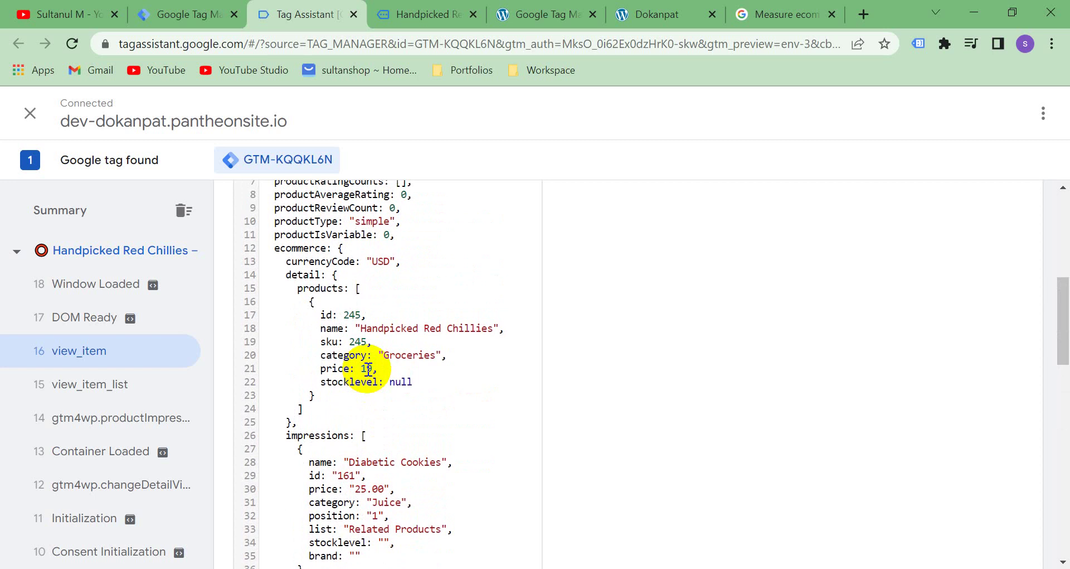
pyautogui.scroll(5, 367, 369)
pyautogui.scroll(-4, 367, 369)
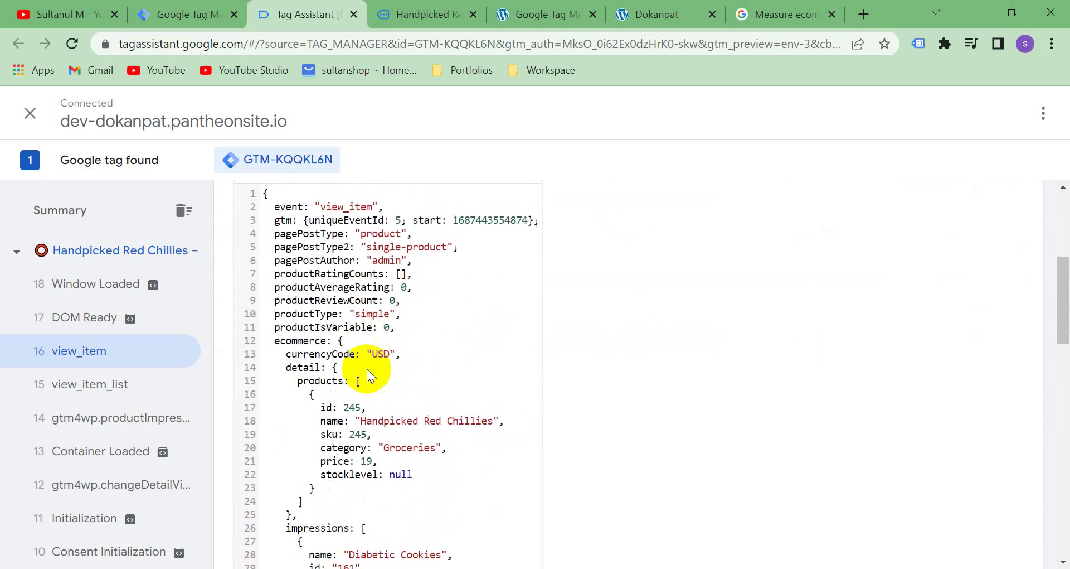
pyautogui.scroll(-5, 368, 369)
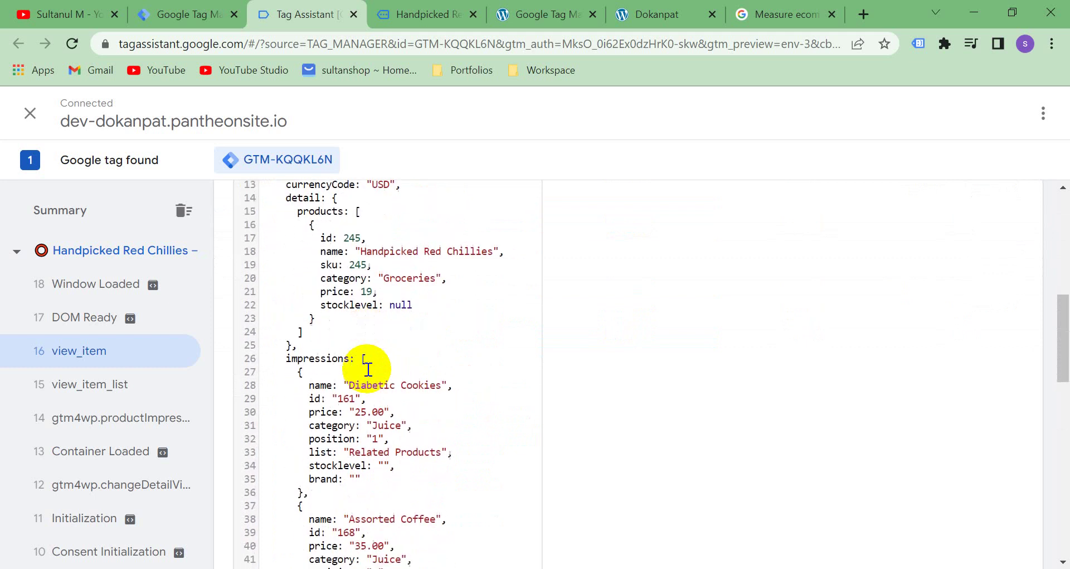
pyautogui.scroll(-7, 369, 369)
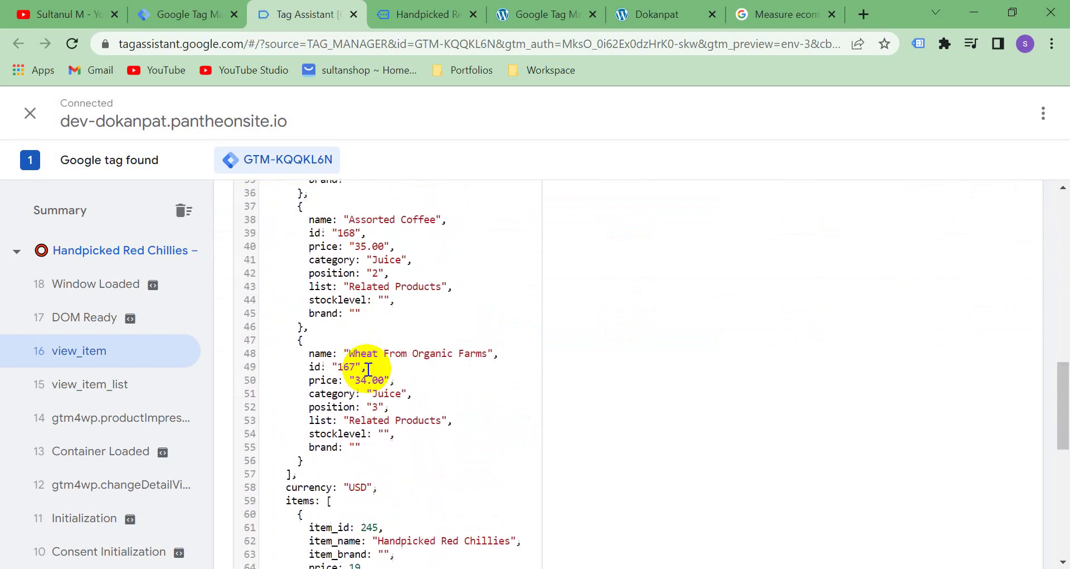
pyautogui.scroll(-4, 368, 369)
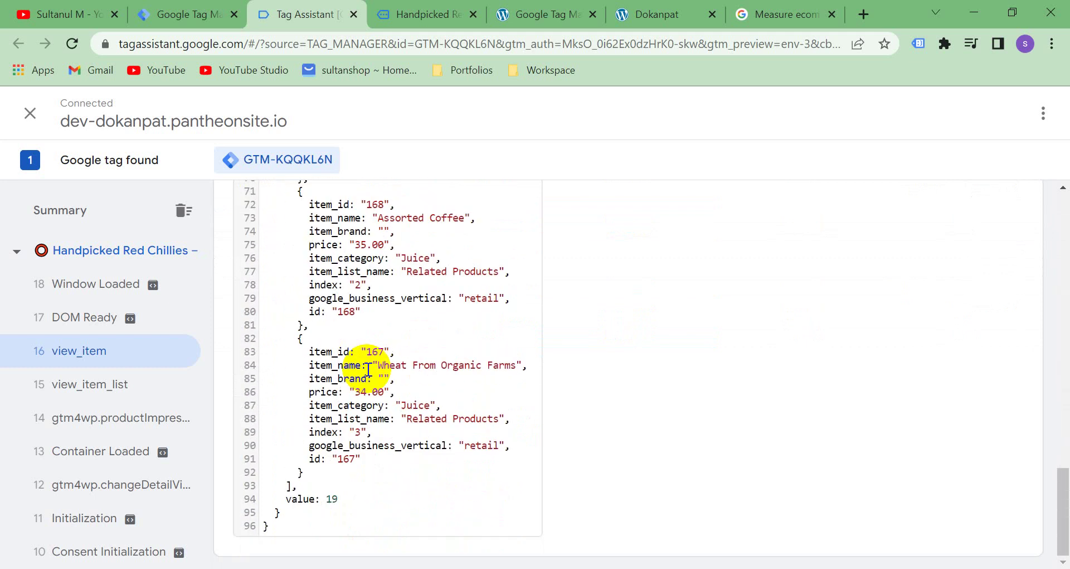
pyautogui.scroll(20, 369, 369)
pyautogui.scroll(2, 368, 369)
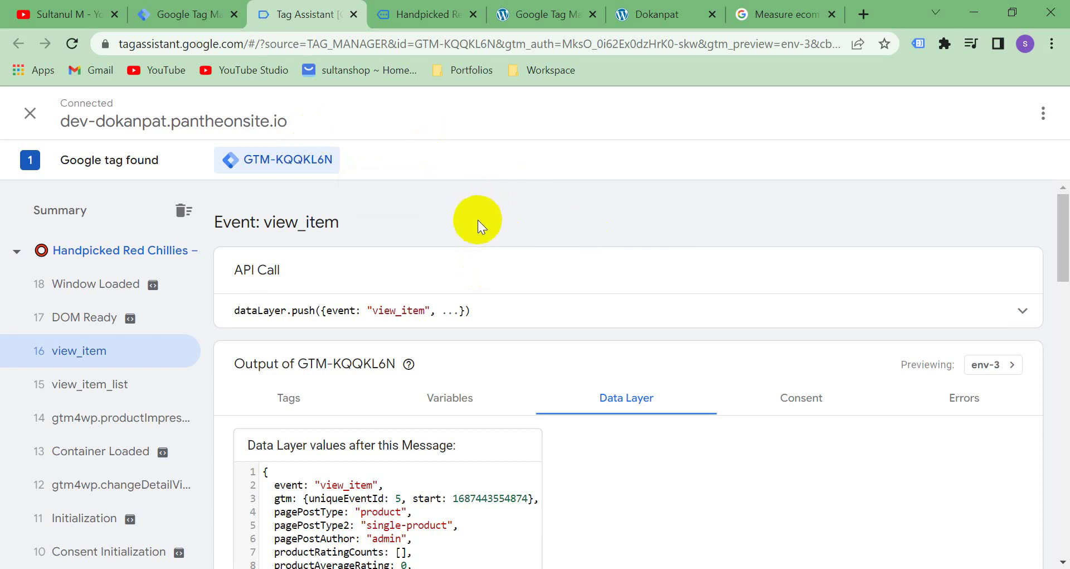
pyautogui.scroll(-5, 513, 252)
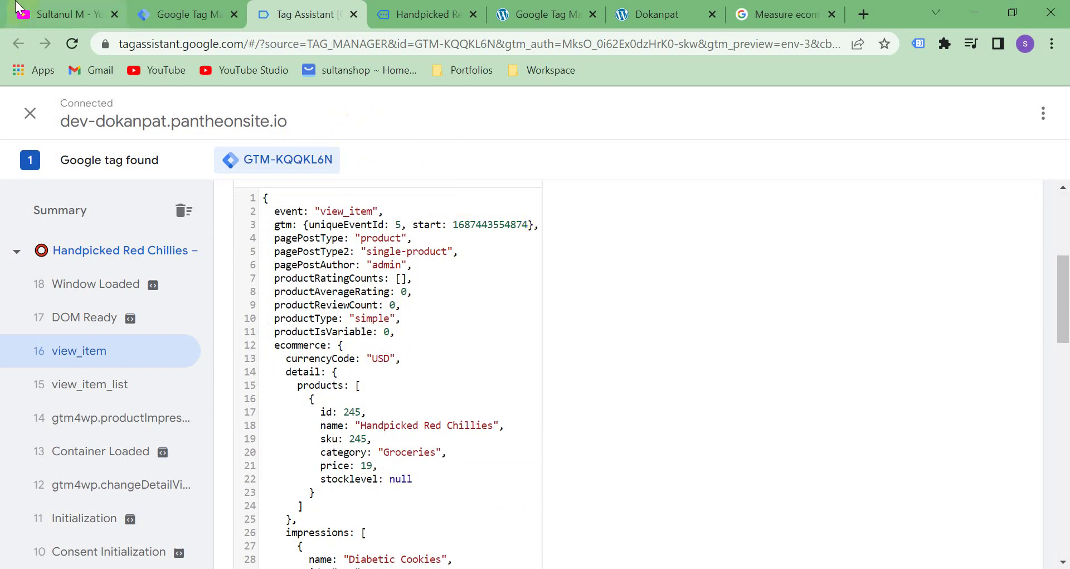
# Switch from Tag Assistant to the YouTube channel home page tab
pyautogui.click(74, 8)
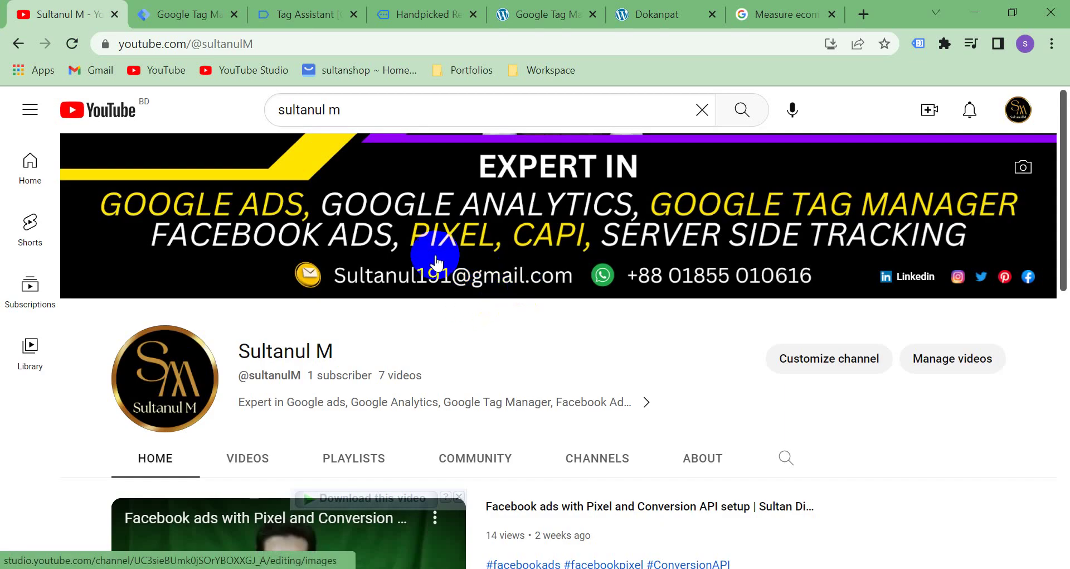